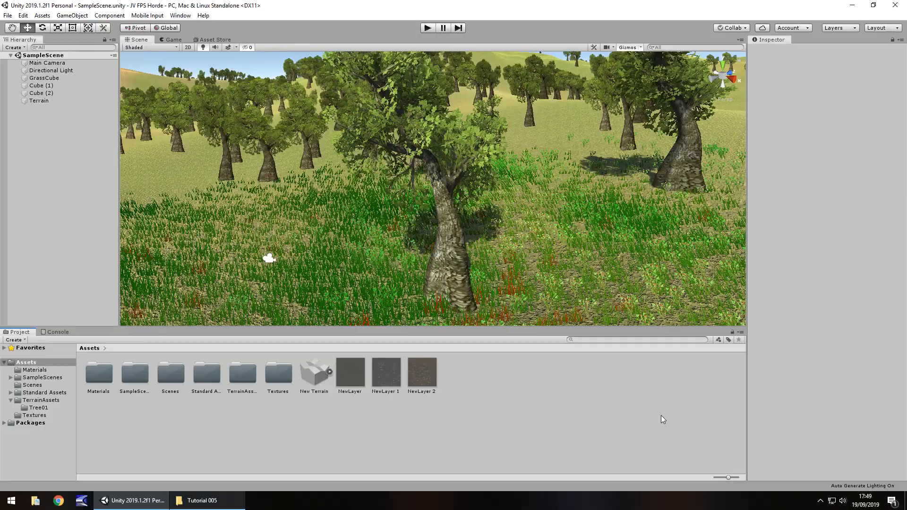
# Import the Tree002 and Tree003 folders from the Tutorial 005 folder into the project's TerrainAssets folder.
pyautogui.moveTo(468, 208); pyautogui.dragTo(447, 210, button='right')
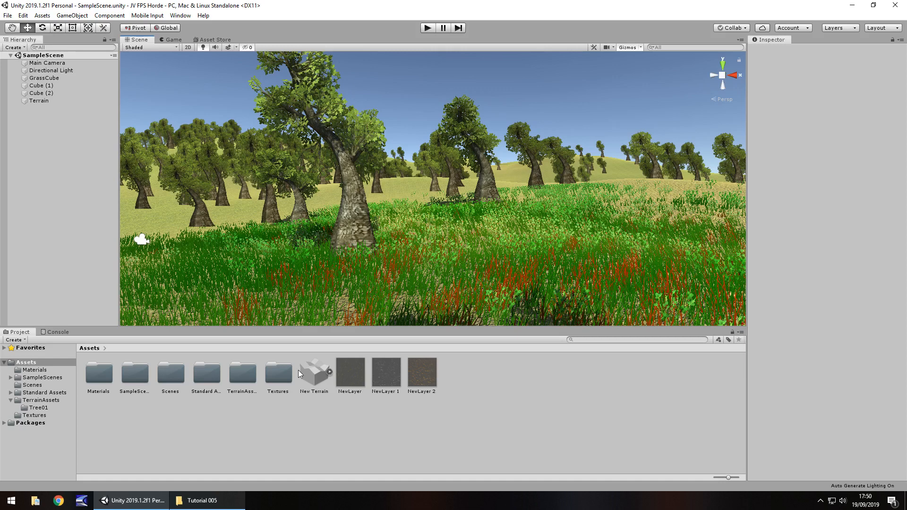
pyautogui.doubleClick(240, 376)
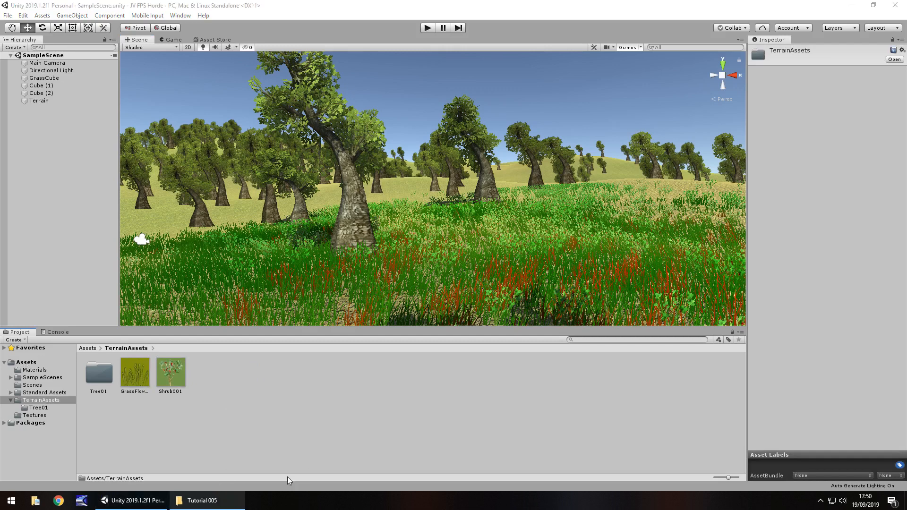
pyautogui.click(202, 501)
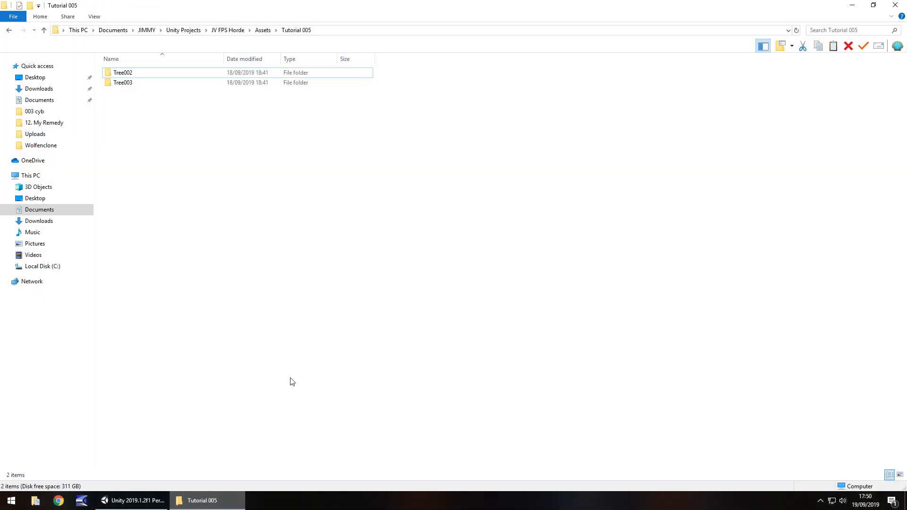
pyautogui.moveTo(258, 149); pyautogui.dragTo(226, 373)
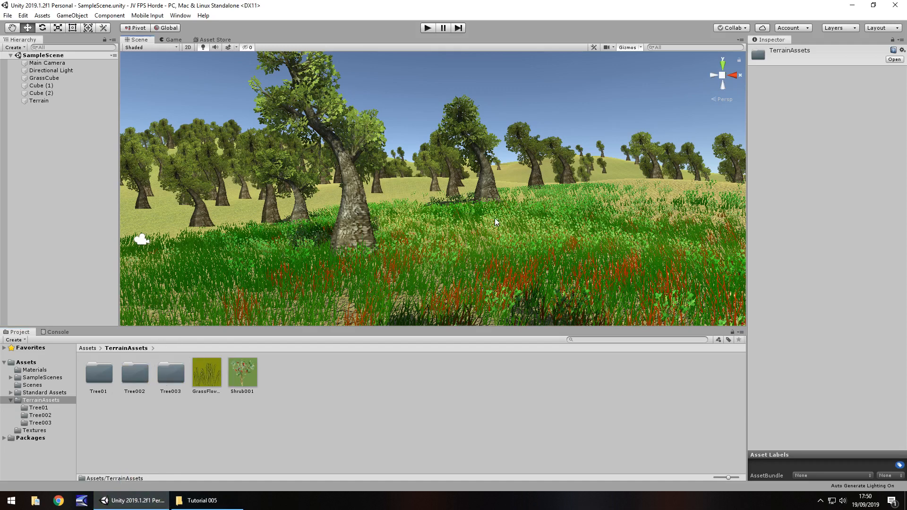
# Select the terrain in the scene and activate its Paint Trees tool.
pyautogui.click(486, 195)
pyautogui.moveTo(486, 195); pyautogui.dragTo(430, 199, button='right')
pyautogui.scroll(-8, 430, 198)
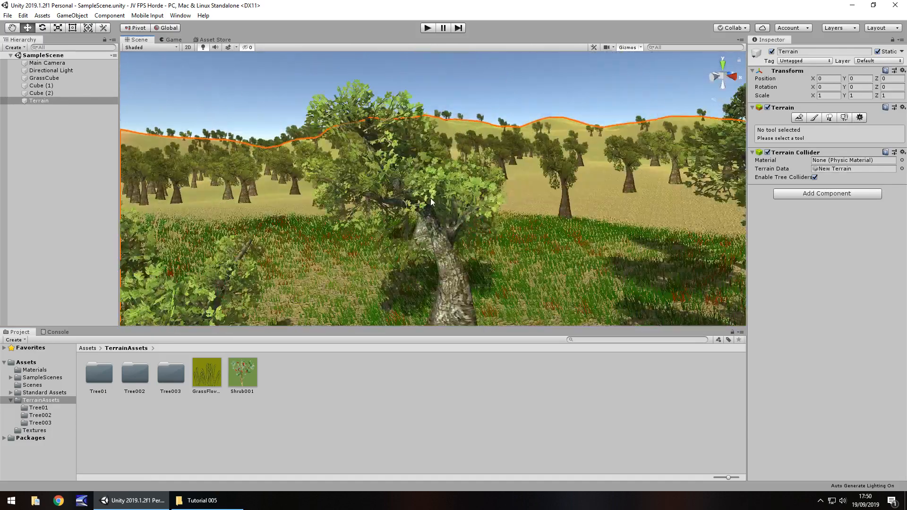
pyautogui.moveTo(446, 177); pyautogui.dragTo(441, 203, button='middle')
pyautogui.moveTo(457, 177); pyautogui.dragTo(424, 227, button='right')
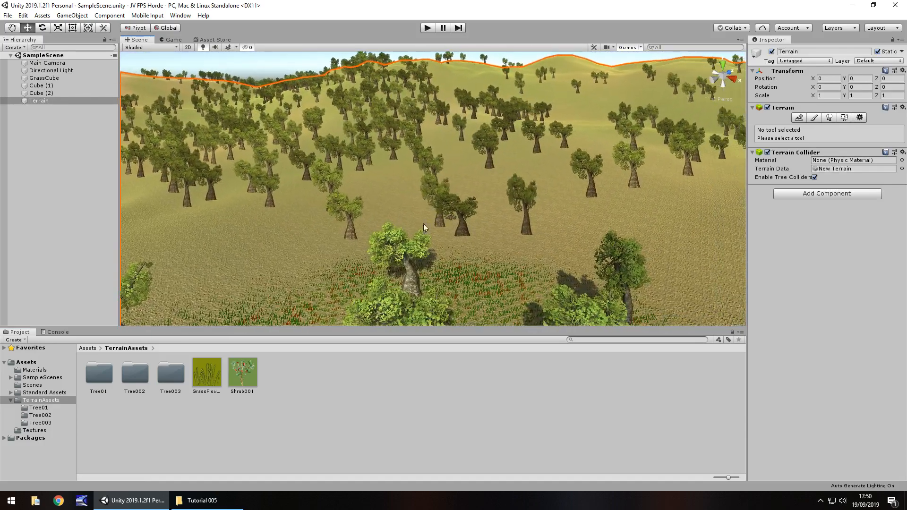
pyautogui.click(828, 116)
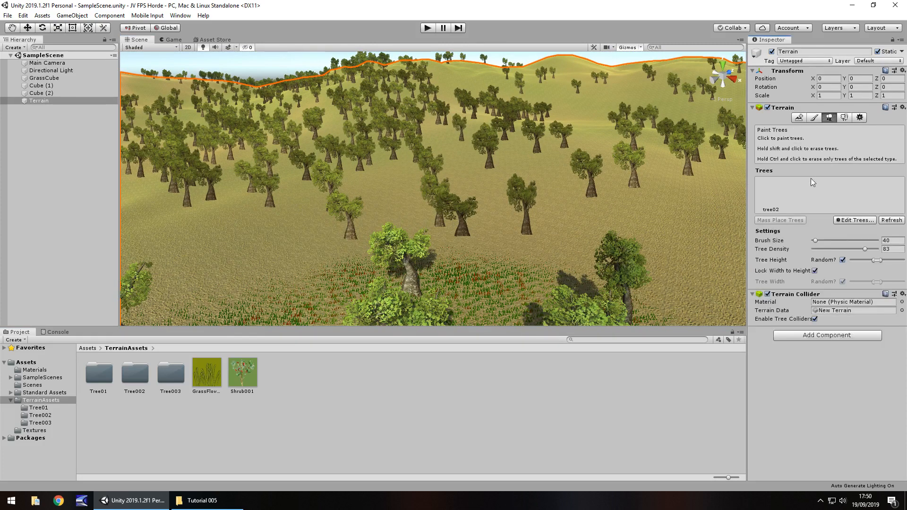
# Add the BroadLeaf01a2 prefab from the Tree002 folder to the terrain's paintable trees, with bend factor 0.
pyautogui.click(772, 197)
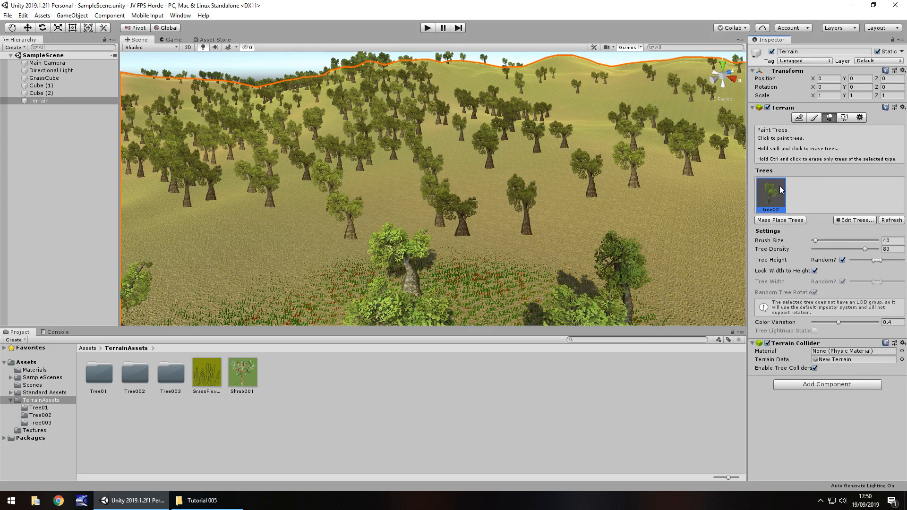
pyautogui.click(856, 221)
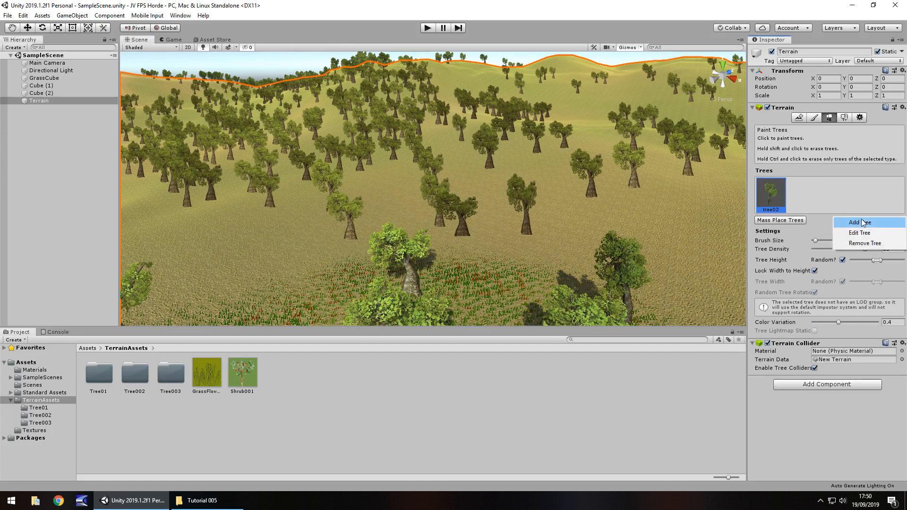
pyautogui.click(862, 222)
pyautogui.doubleClick(134, 373)
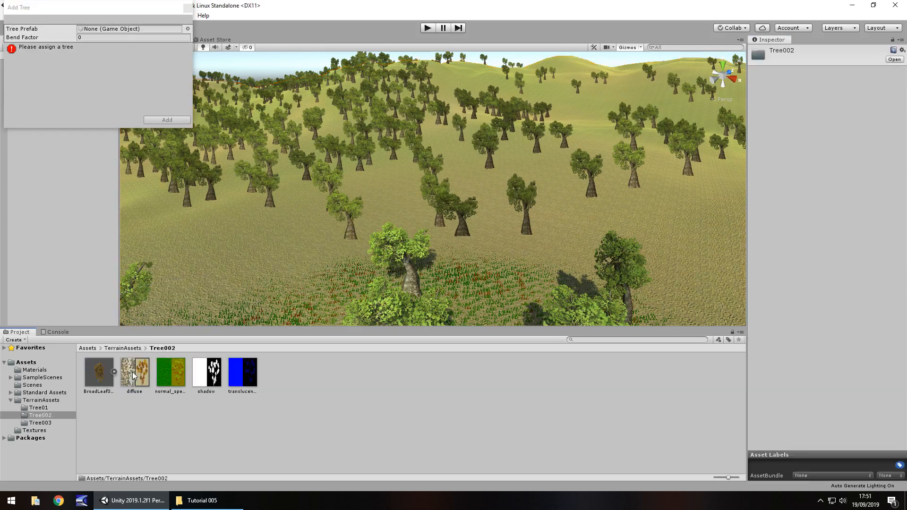
pyautogui.moveTo(101, 374); pyautogui.dragTo(116, 34)
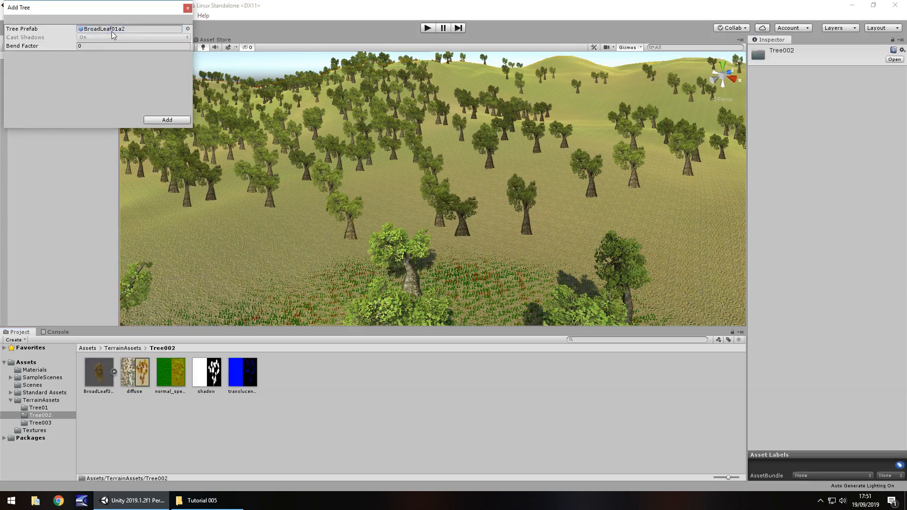
pyautogui.click(163, 120)
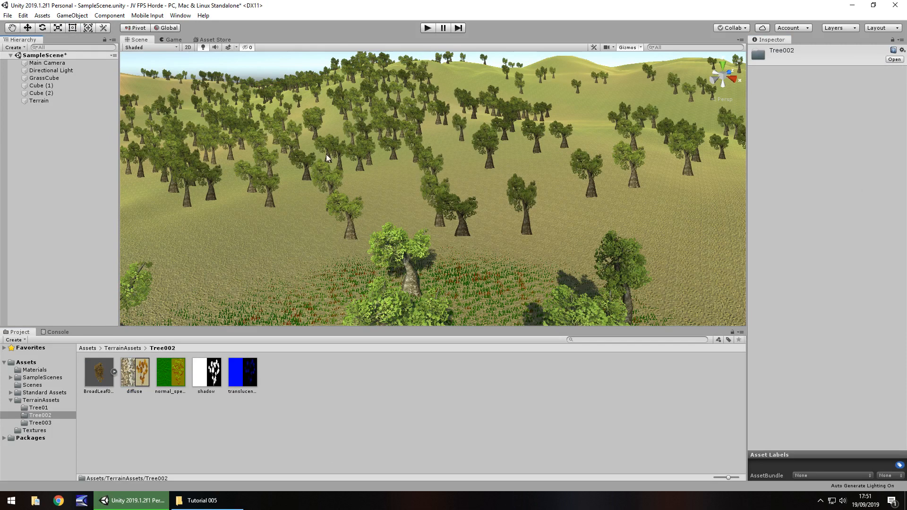
# Choose the terrain's BroadLeaf01a2 tree for painting, with brush size 400, tree density 100 and a wider random height range.
pyautogui.click(325, 187)
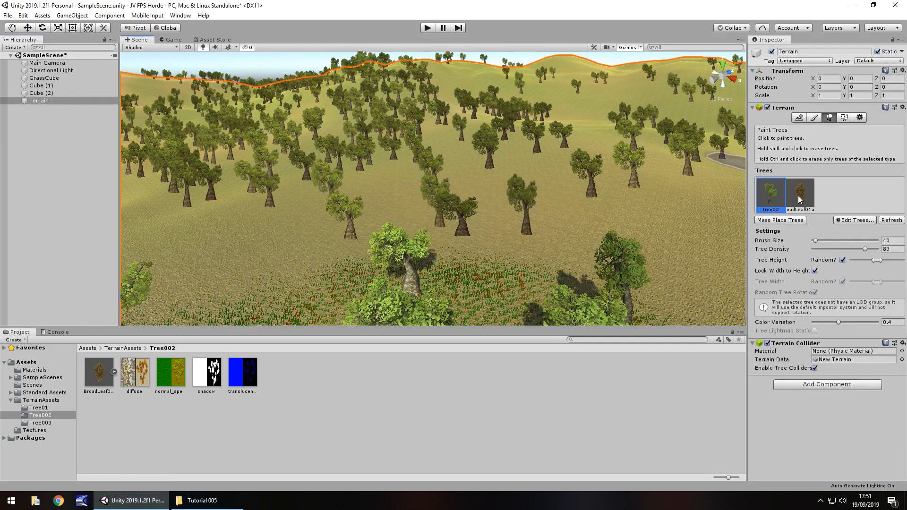
pyautogui.click(800, 199)
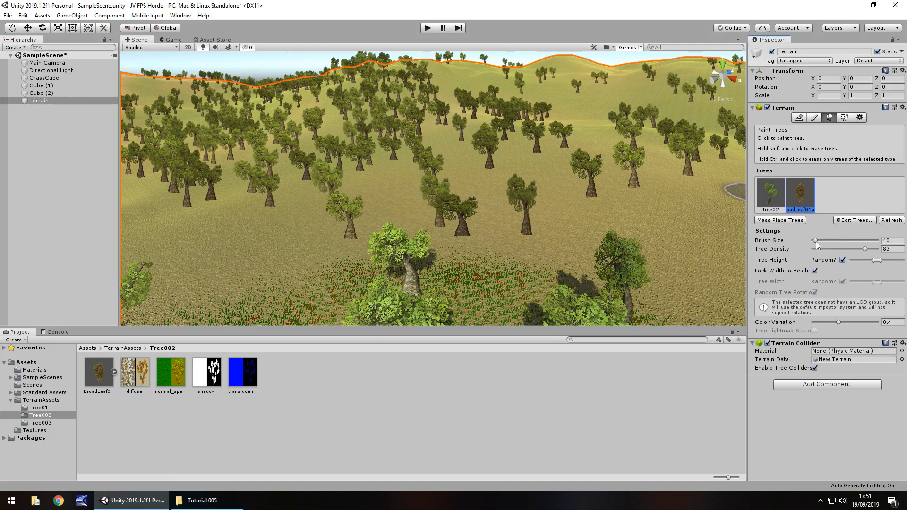
pyautogui.moveTo(816, 241); pyautogui.dragTo(897, 261)
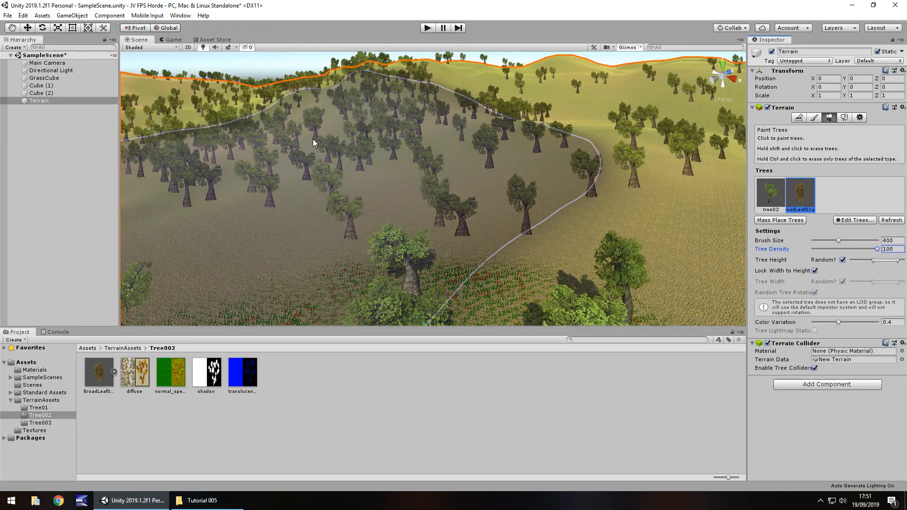
# Paint BroadLeaf01a2 trees across the hills and the foreground among the existing green trees.
pyautogui.moveTo(313, 139); pyautogui.dragTo(491, 139)
pyautogui.scroll(10, 407, 134)
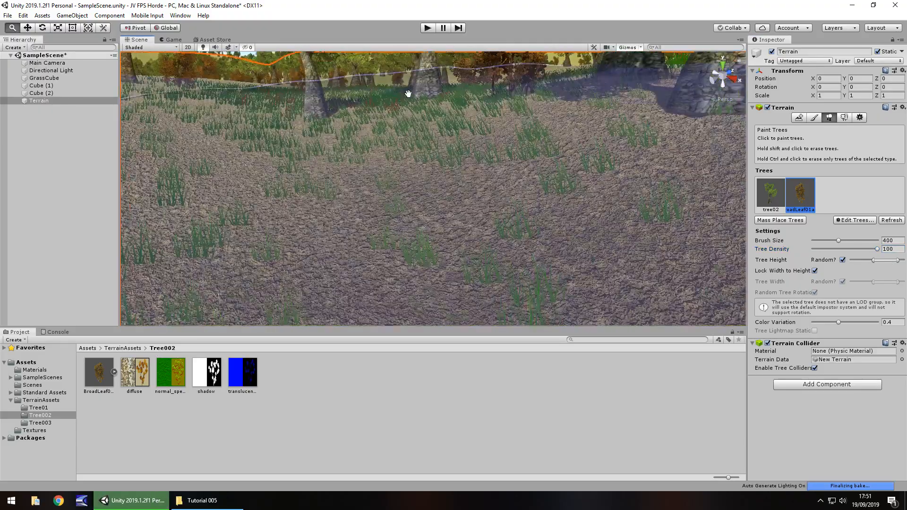
pyautogui.scroll(2, 405, 113)
pyautogui.scroll(-10, 407, 117)
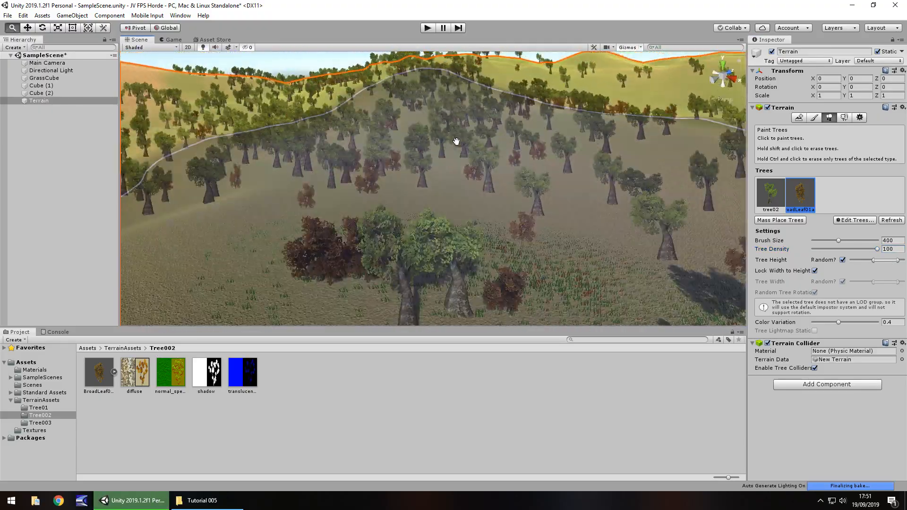
pyautogui.moveTo(442, 140); pyautogui.dragTo(341, 151, button='right')
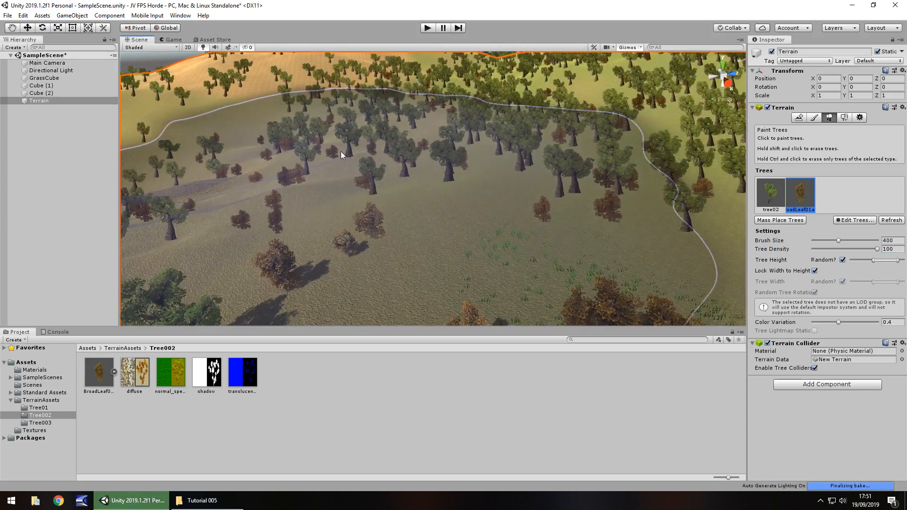
pyautogui.moveTo(341, 151); pyautogui.dragTo(390, 144)
pyautogui.moveTo(389, 143); pyautogui.dragTo(489, 124, button='right')
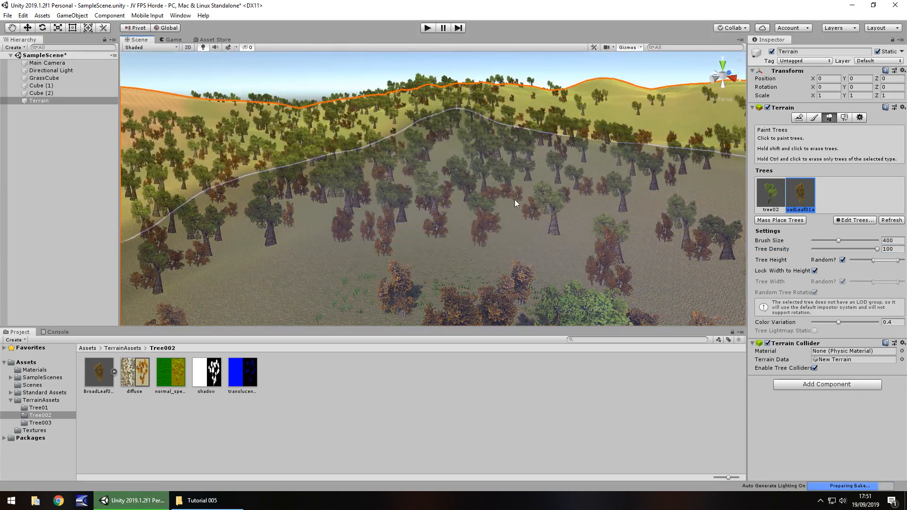
pyautogui.moveTo(514, 199); pyautogui.dragTo(439, 206, button='right')
pyautogui.moveTo(297, 143)
pyautogui.mouseDown(button='right')
pyautogui.moveTo(345, 172)
pyautogui.moveTo(512, 141)
pyautogui.moveTo(388, 149)
pyautogui.moveTo(534, 137)
pyautogui.moveTo(614, 141)
pyautogui.moveTo(545, 103)
pyautogui.moveTo(193, 279)
pyautogui.moveTo(352, 417)
pyautogui.mouseUp(button='right')
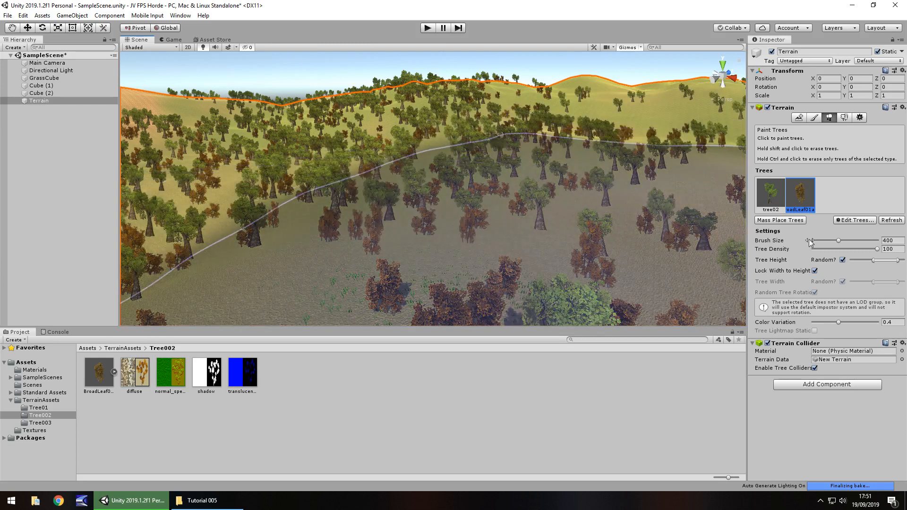
# Add the BroadLeaf01b3 prefab from the Tree003 folder to the terrain's paintable trees, with bend factor 0.
pyautogui.click(852, 219)
pyautogui.click(861, 222)
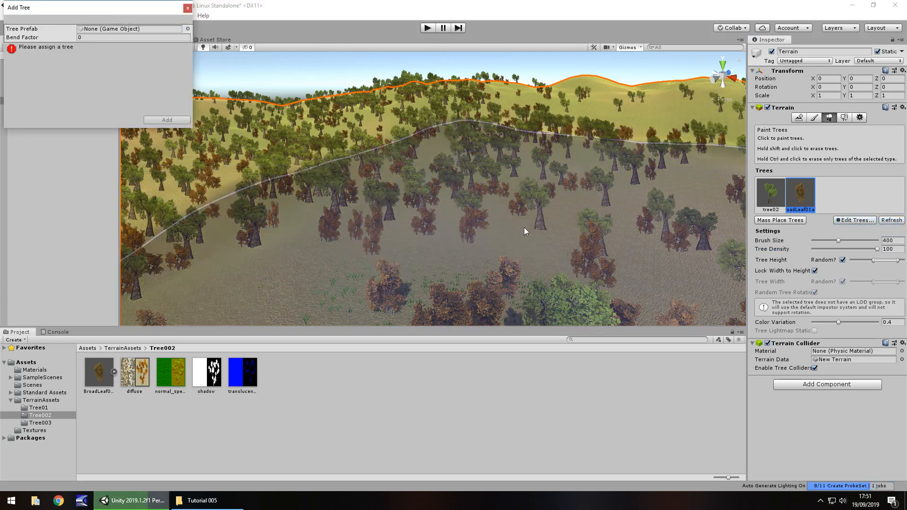
pyautogui.click(41, 423)
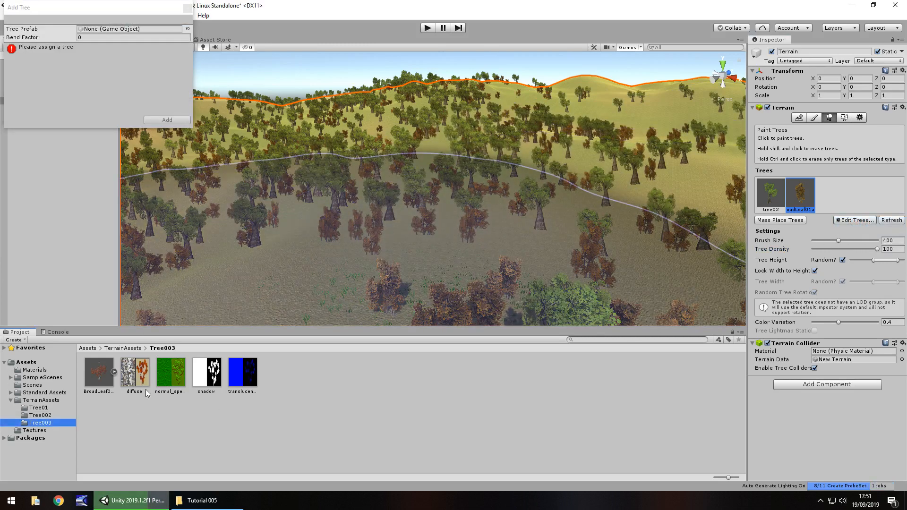
pyautogui.moveTo(109, 376); pyautogui.dragTo(123, 29)
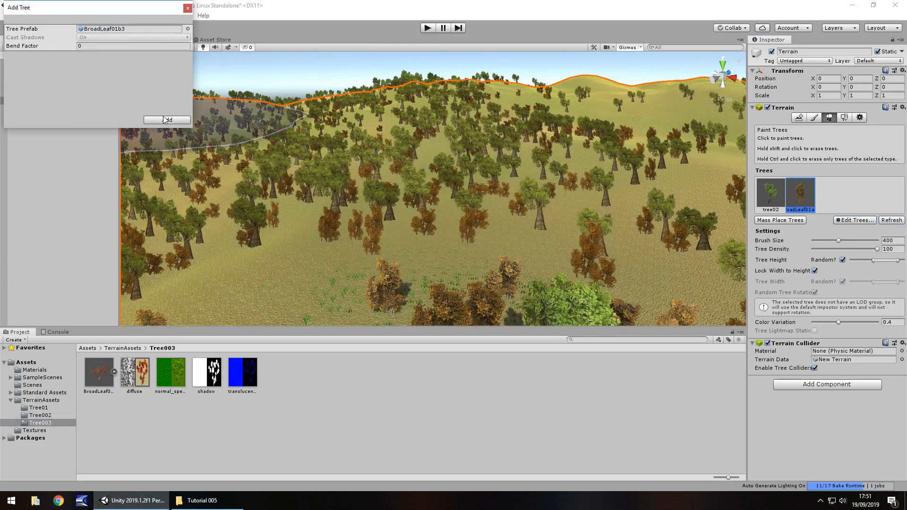
pyautogui.click(168, 119)
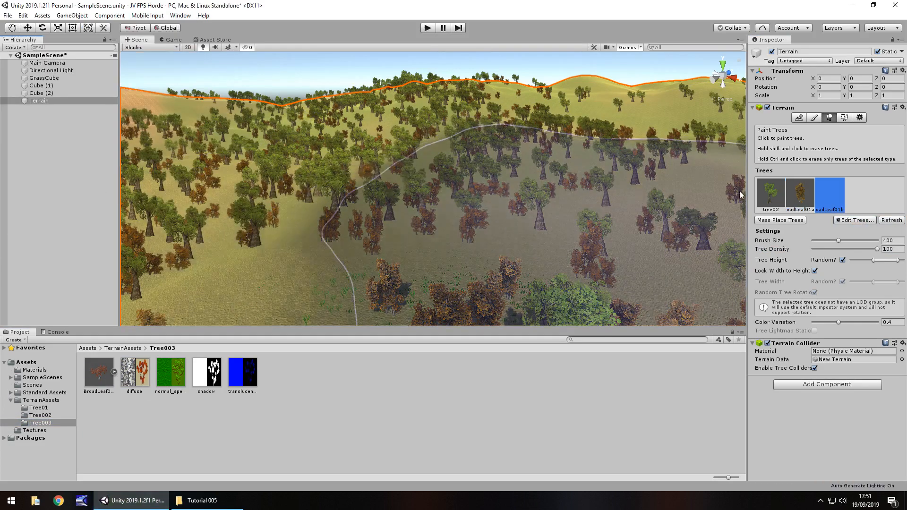
# Paint BroadLeaf01b3 trees across the hills and foreground, inspect the mixed forest up close, and deselect the terrain.
pyautogui.click(286, 143)
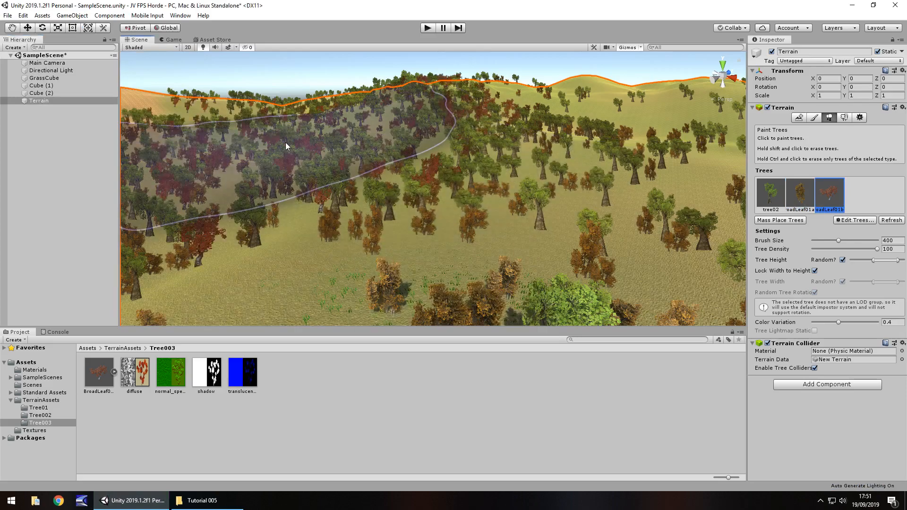
pyautogui.click(509, 174)
pyautogui.click(606, 148)
pyautogui.moveTo(455, 177)
pyautogui.mouseDown(button='right')
pyautogui.moveTo(582, 184)
pyautogui.moveTo(187, 189)
pyautogui.moveTo(149, 204)
pyautogui.moveTo(203, 147)
pyautogui.moveTo(293, 183)
pyautogui.moveTo(182, 186)
pyautogui.moveTo(841, 187)
pyautogui.moveTo(638, 186)
pyautogui.moveTo(698, 185)
pyautogui.mouseUp(button='right')
pyautogui.click(581, 183)
pyautogui.click(148, 204)
pyautogui.scroll(10, 504, 223)
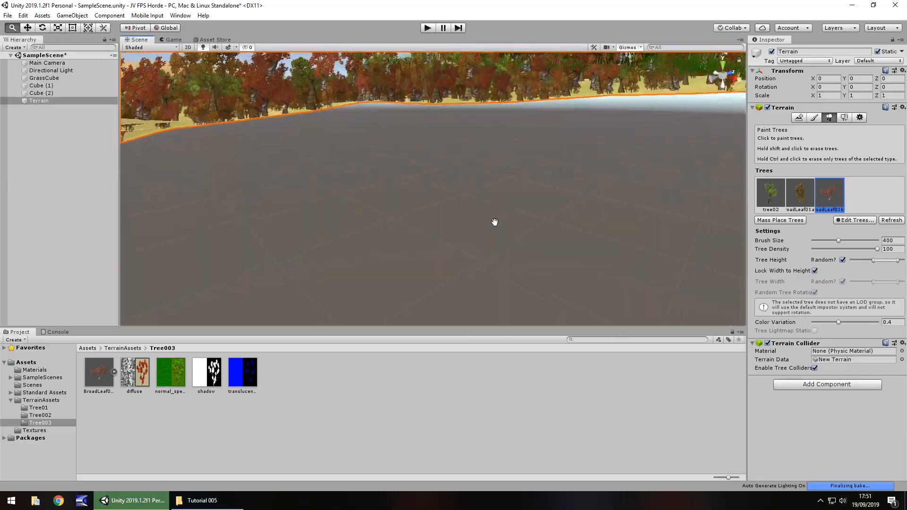
pyautogui.scroll(-10, 495, 222)
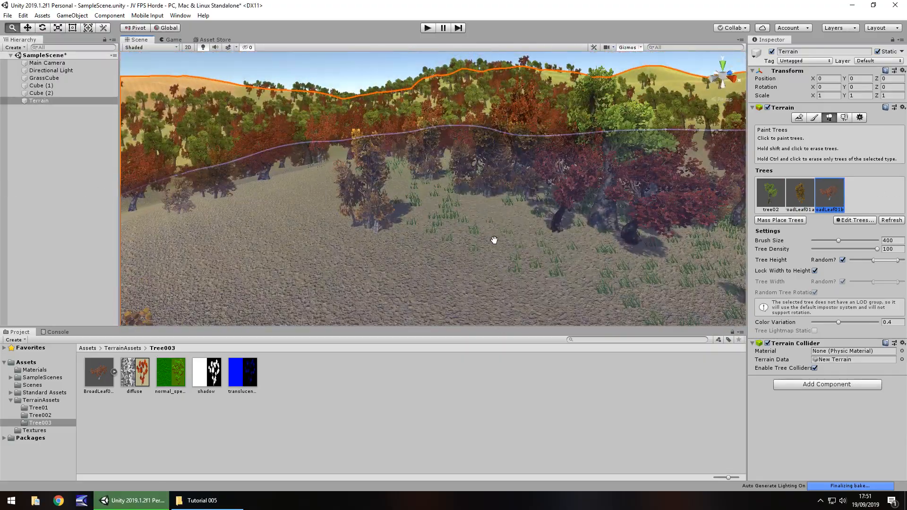
pyautogui.moveTo(532, 230); pyautogui.dragTo(492, 197, button='right')
pyautogui.scroll(6, 494, 197)
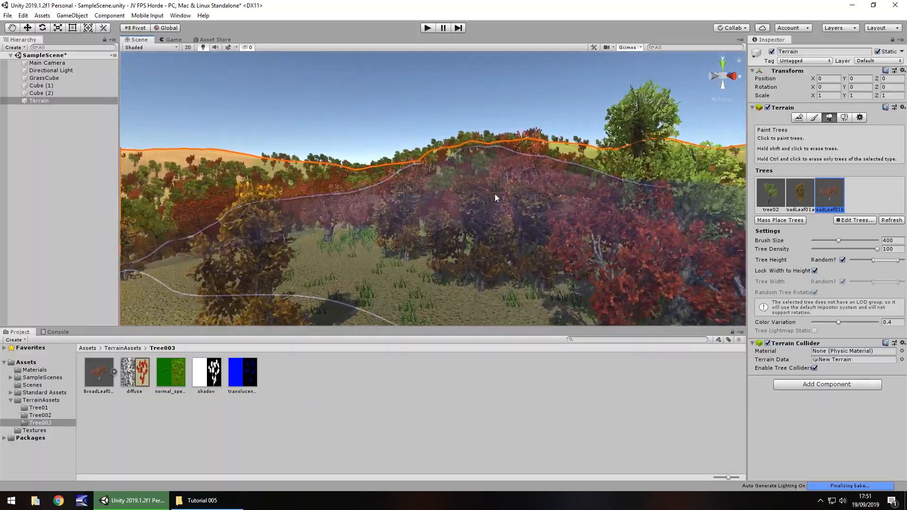
pyautogui.scroll(10, 494, 197)
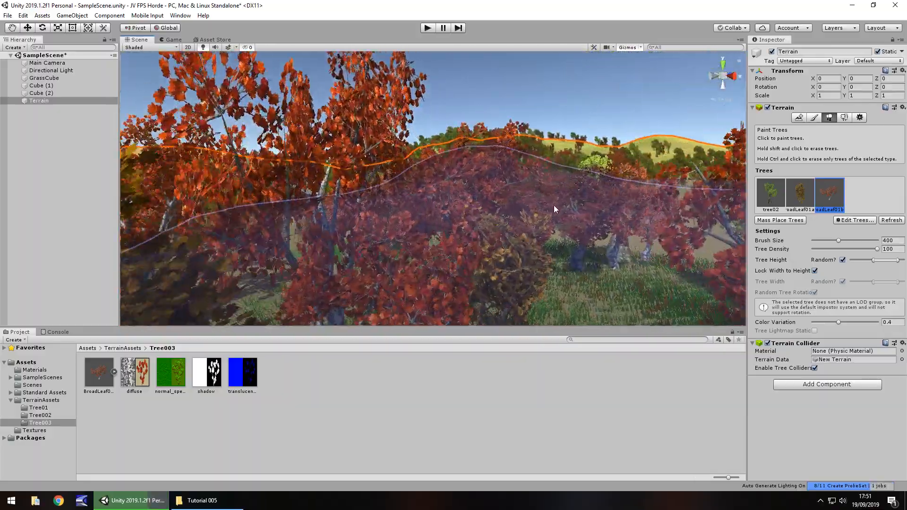
pyautogui.scroll(10, 484, 263)
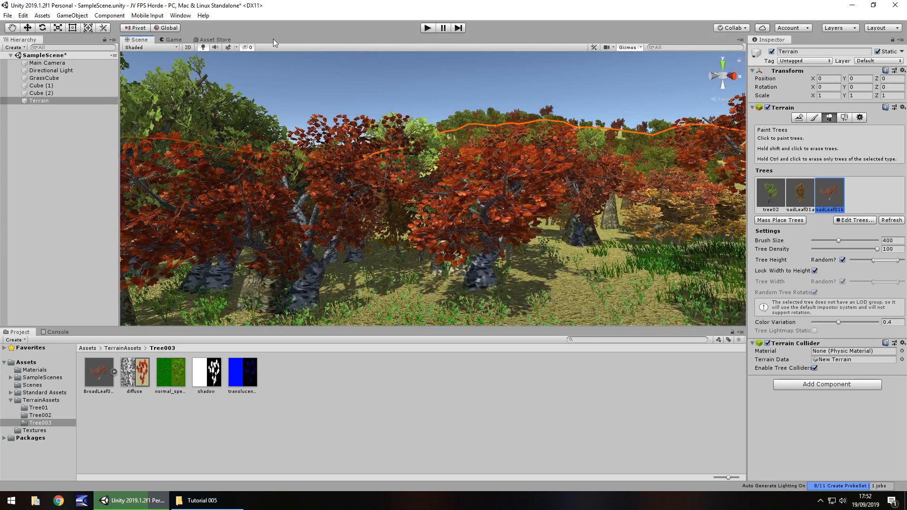
pyautogui.click(407, 430)
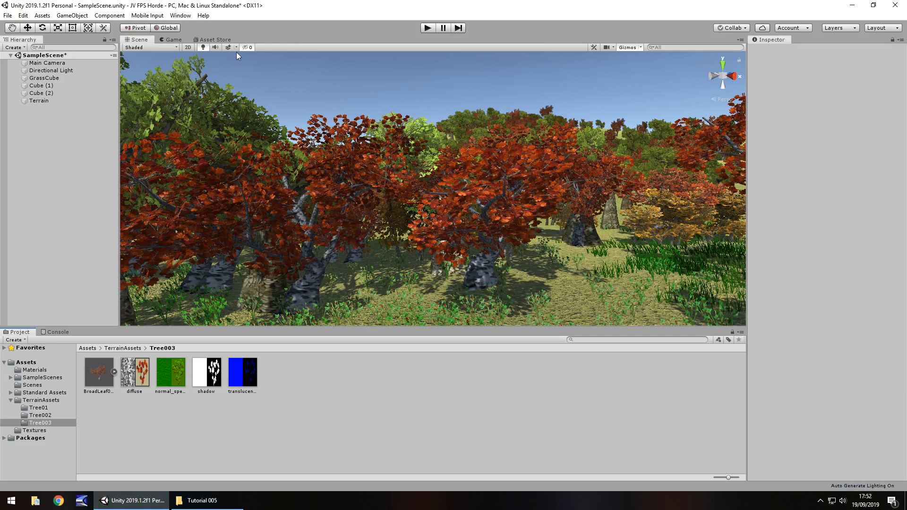
# Search the Unity Asset Store for "standard assets".
pyautogui.click(219, 40)
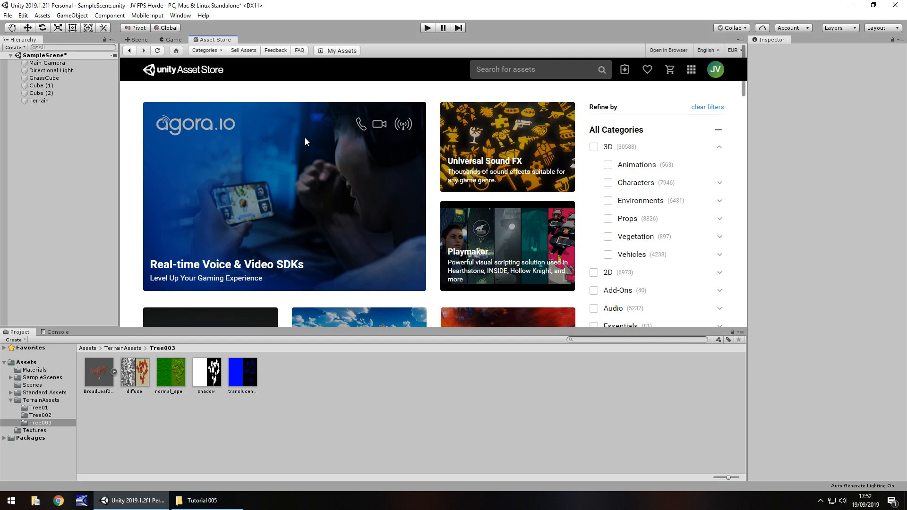
pyautogui.click(535, 70)
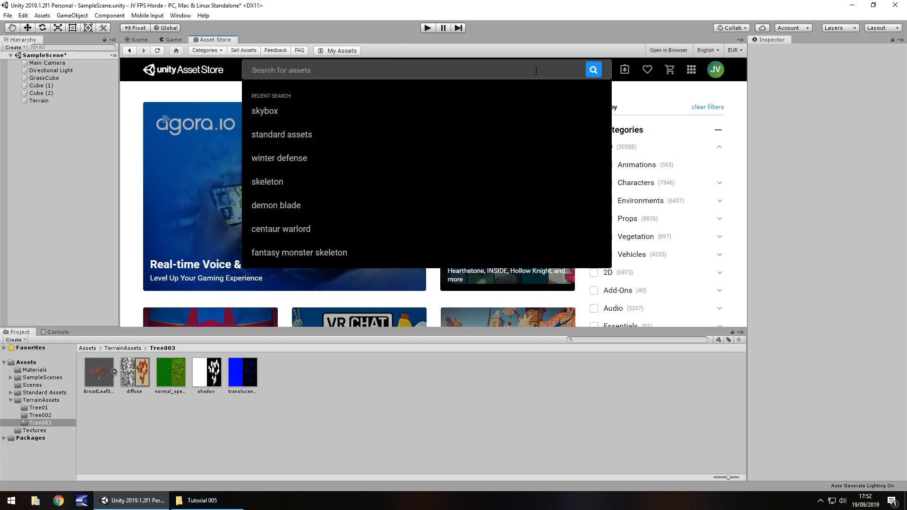
pyautogui.write('st')
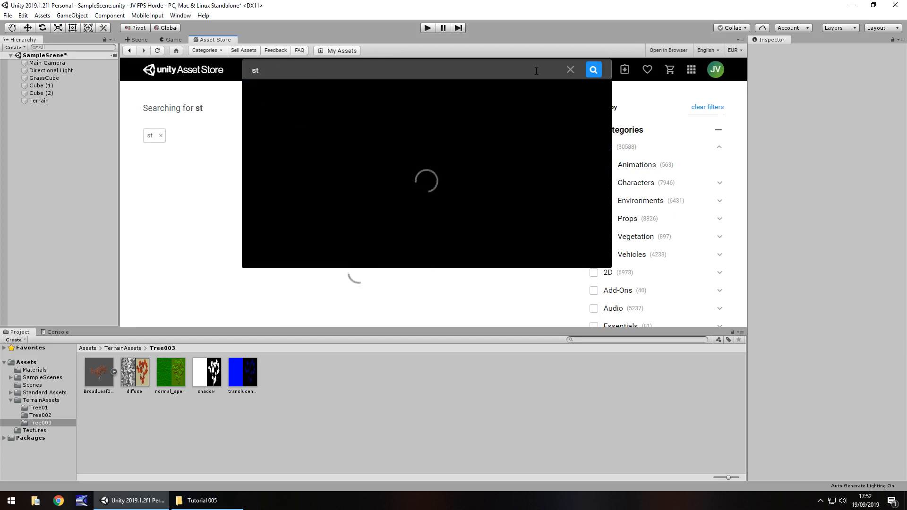
pyautogui.write('andard asse')
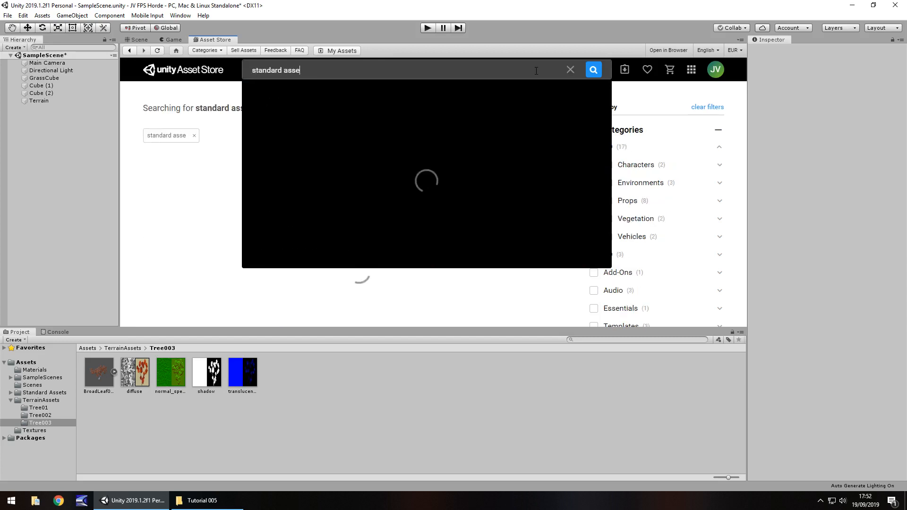
pyautogui.write('ts')
pyautogui.press('Return')
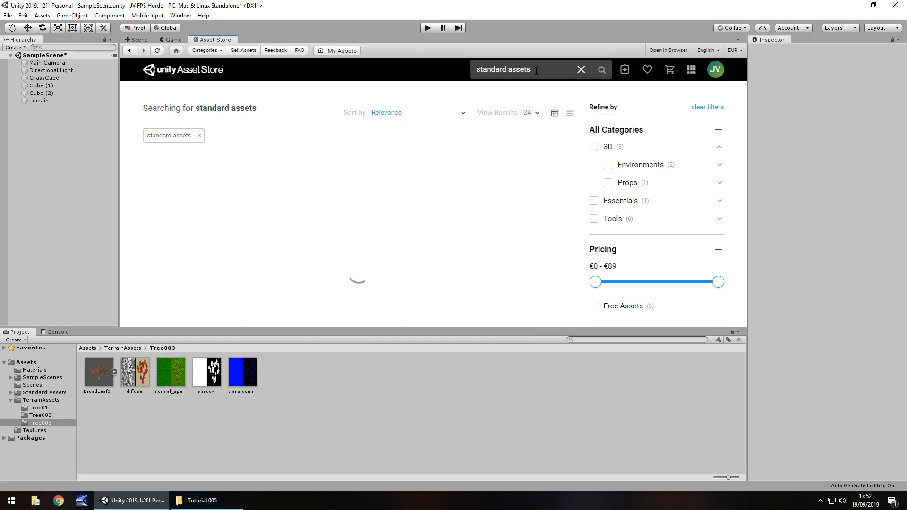
# Open the free Standard Assets package by Unity Technologies from the search results, import it, and return to the scene view.
pyautogui.moveTo(192, 173)
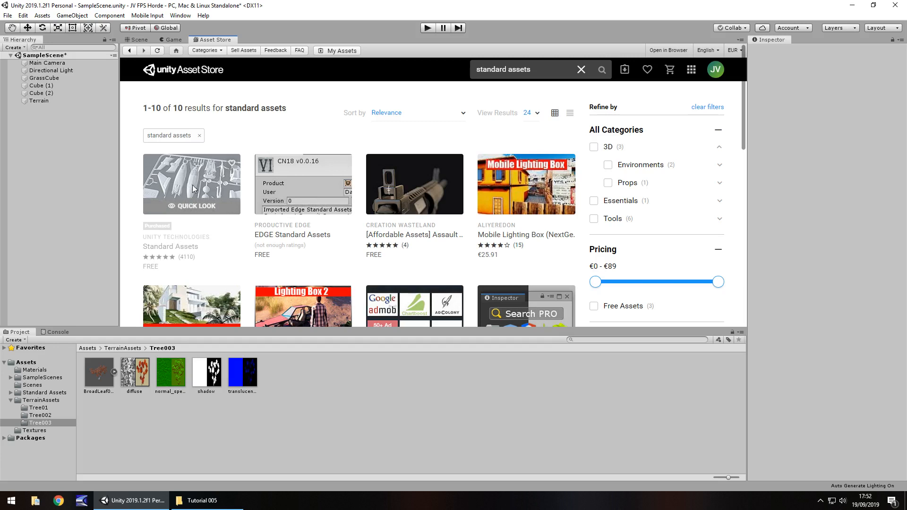
pyautogui.click(178, 190)
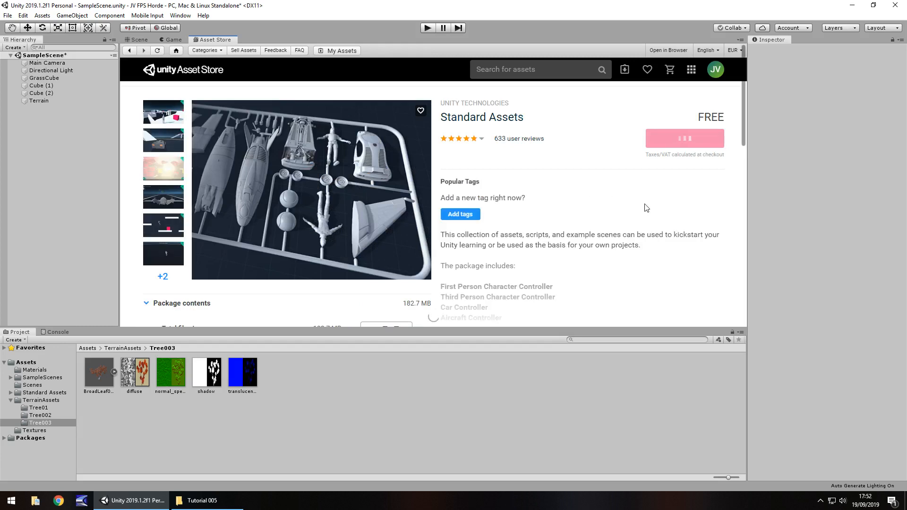
pyautogui.scroll(-1, 661, 189)
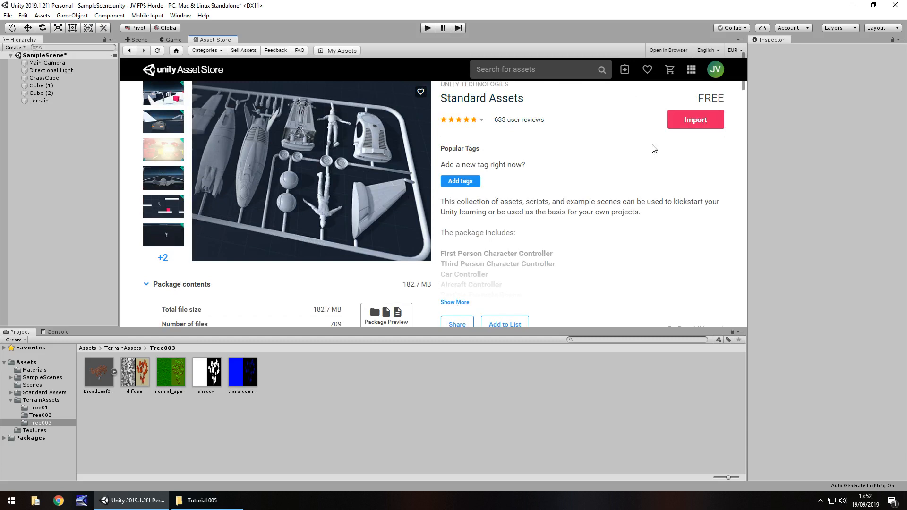
pyautogui.click(694, 128)
pyautogui.click(140, 39)
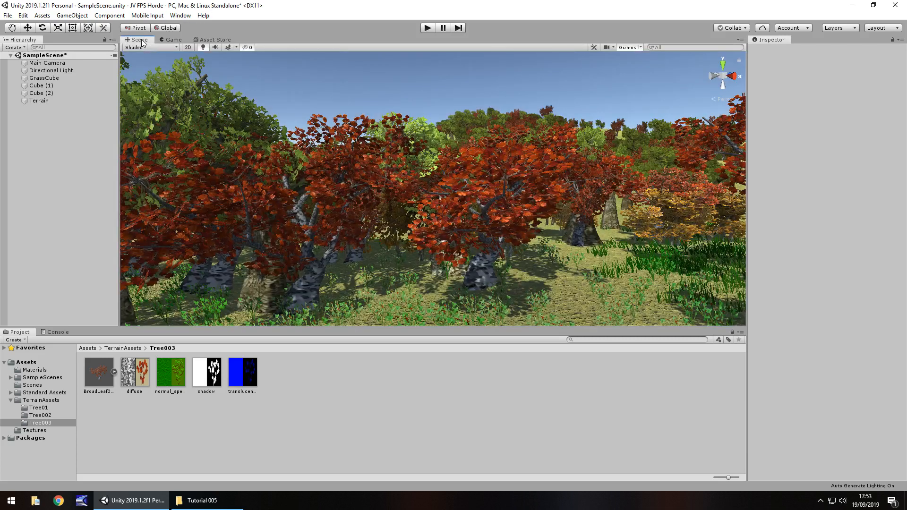
# Place the FPSController prefab from Standard Assets/Characters/FirstPersonCharacter/Prefabs on the open ground in front of the red trees.
pyautogui.click(44, 393)
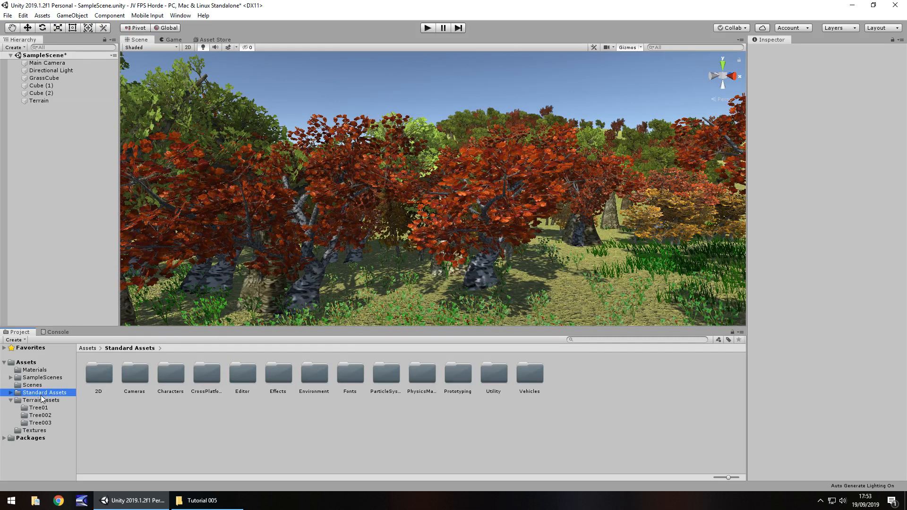
pyautogui.click(10, 393)
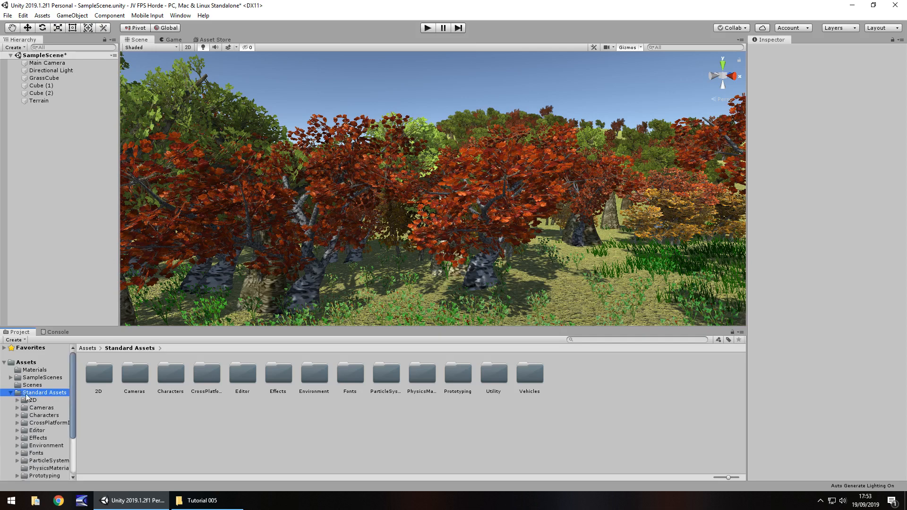
pyautogui.doubleClick(164, 370)
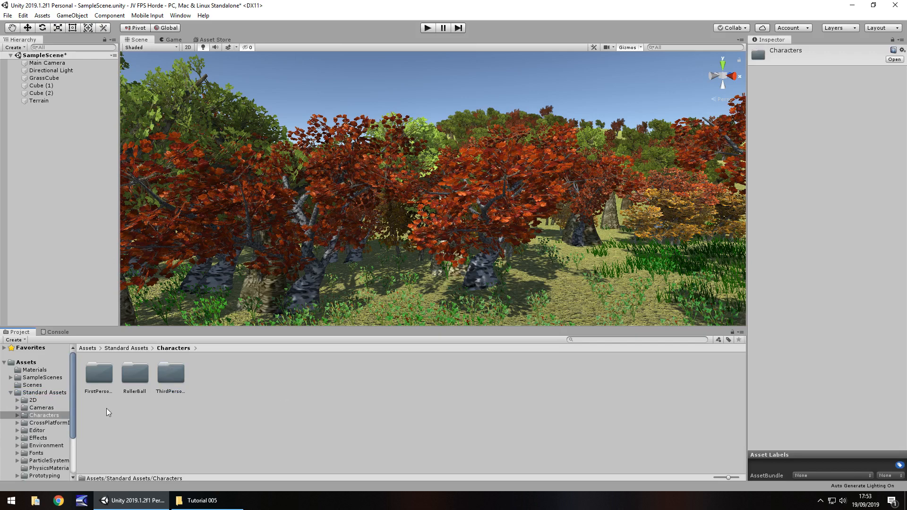
pyautogui.doubleClick(94, 376)
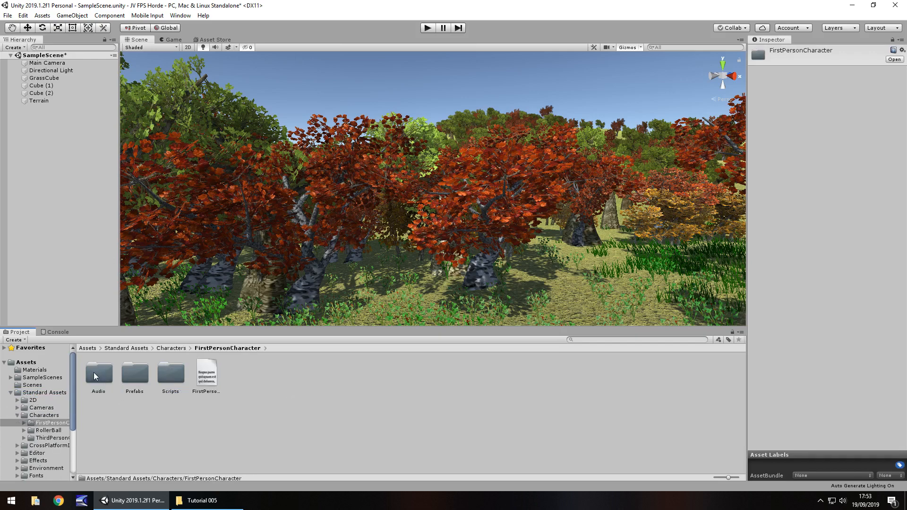
pyautogui.doubleClick(132, 376)
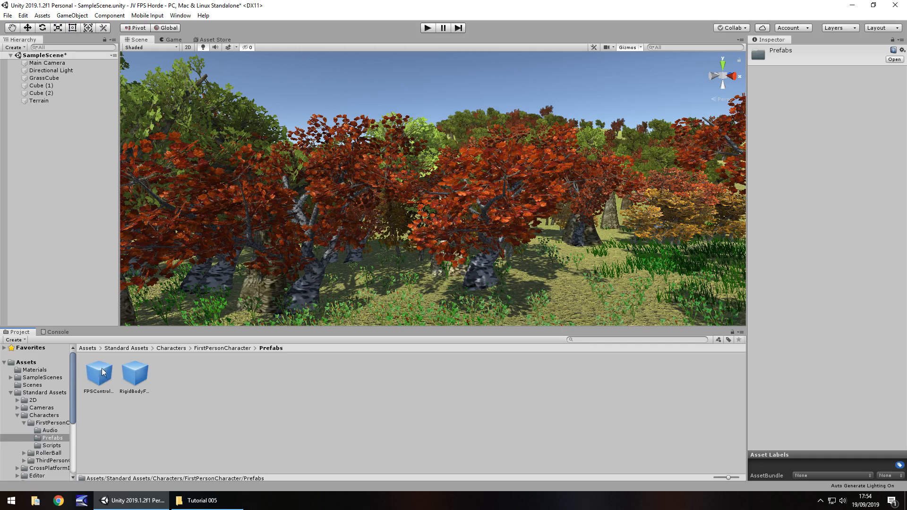
pyautogui.moveTo(523, 260); pyautogui.dragTo(538, 295, button='right')
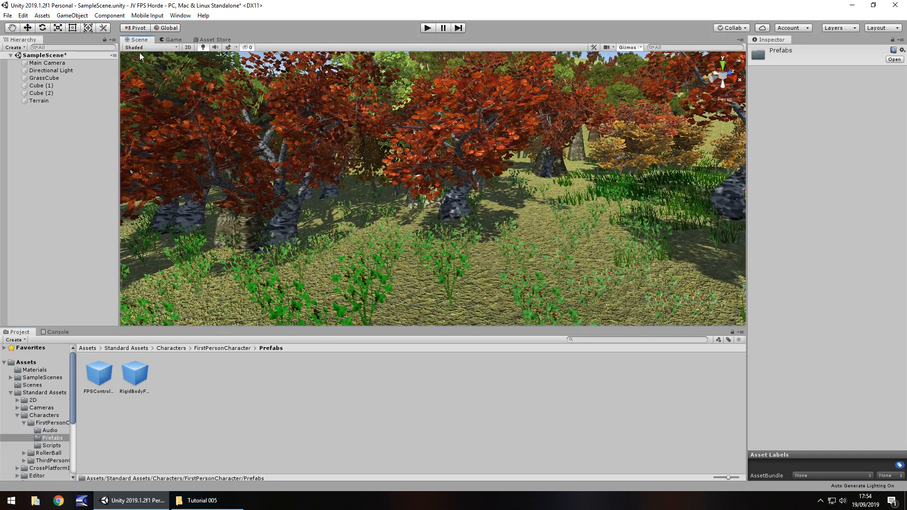
pyautogui.moveTo(106, 373); pyautogui.dragTo(556, 237)
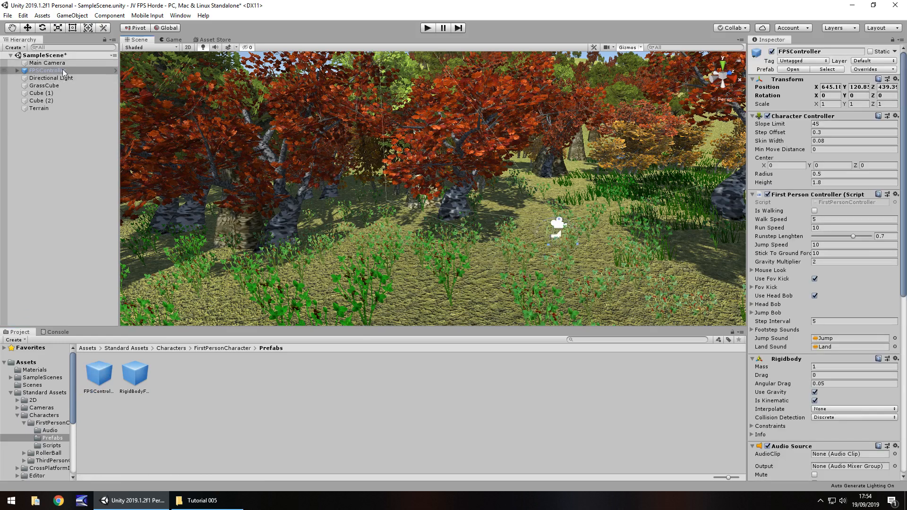
# Focus on the FPSController and raise it with the Move tool to about Y 121.78 so that it clears the ground.
pyautogui.click(60, 73)
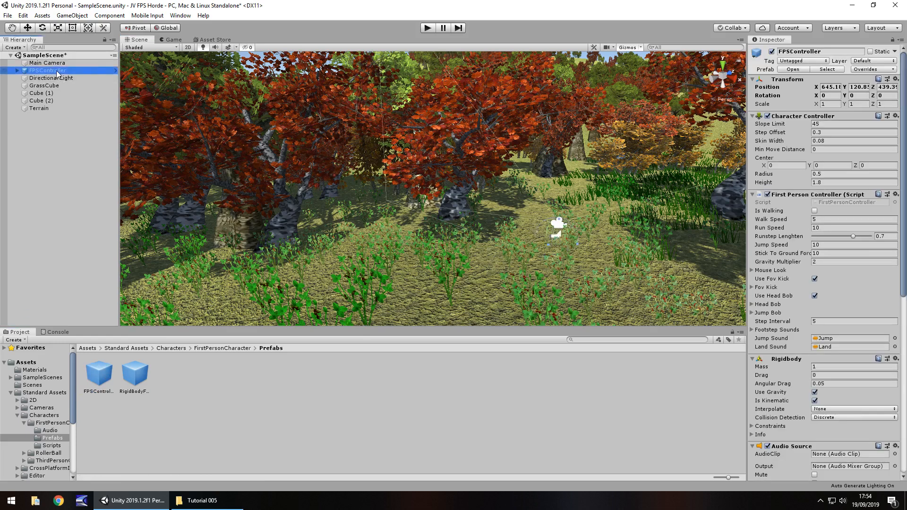
pyautogui.click(44, 86)
pyautogui.doubleClick(42, 71)
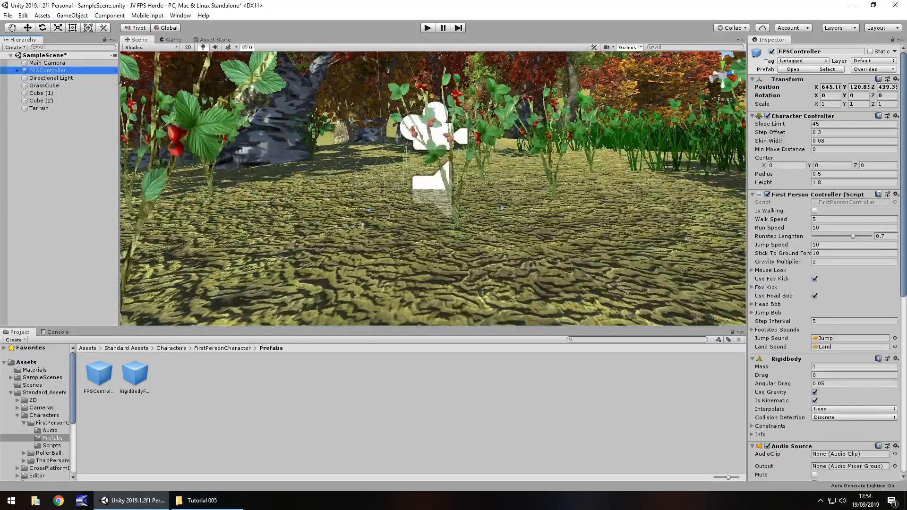
pyautogui.moveTo(487, 189); pyautogui.dragTo(574, 171, button='right')
pyautogui.moveTo(452, 174); pyautogui.dragTo(531, 157, button='middle')
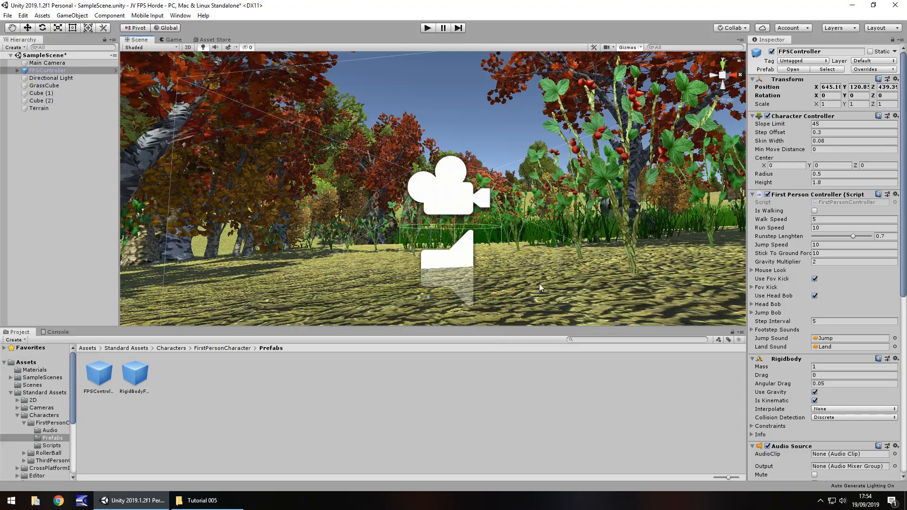
pyautogui.moveTo(540, 283)
pyautogui.mouseDown(button='middle')
pyautogui.moveTo(508, 230)
pyautogui.moveTo(520, 157)
pyautogui.moveTo(530, 178)
pyautogui.moveTo(534, 297)
pyautogui.mouseUp(button='middle')
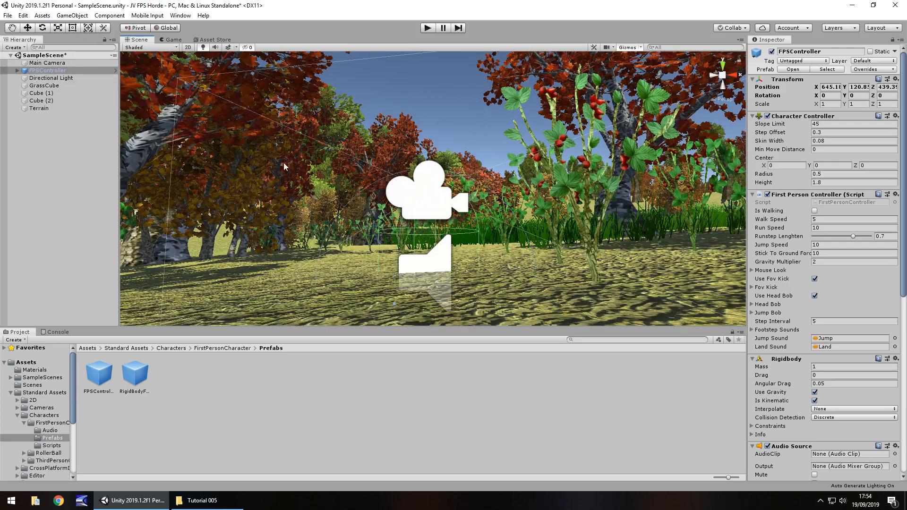
pyautogui.moveTo(285, 164); pyautogui.dragTo(374, 186, button='right')
pyautogui.moveTo(373, 186); pyautogui.dragTo(426, 201, button='middle')
pyautogui.scroll(-4, 406, 187)
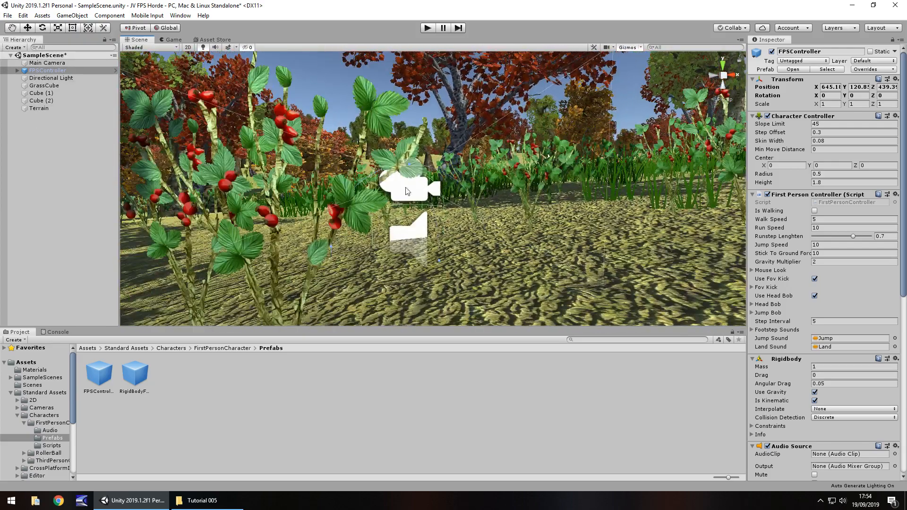
pyautogui.press('w')
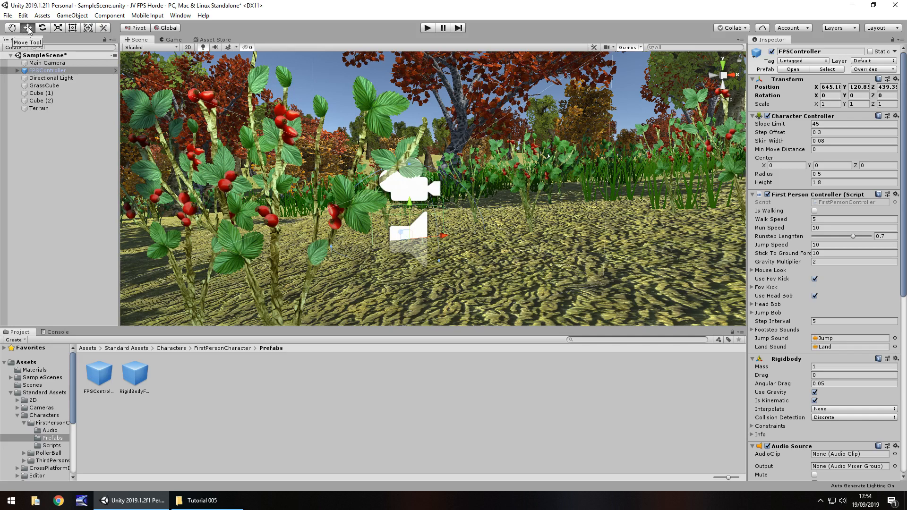
pyautogui.moveTo(409, 204); pyautogui.dragTo(409, 142)
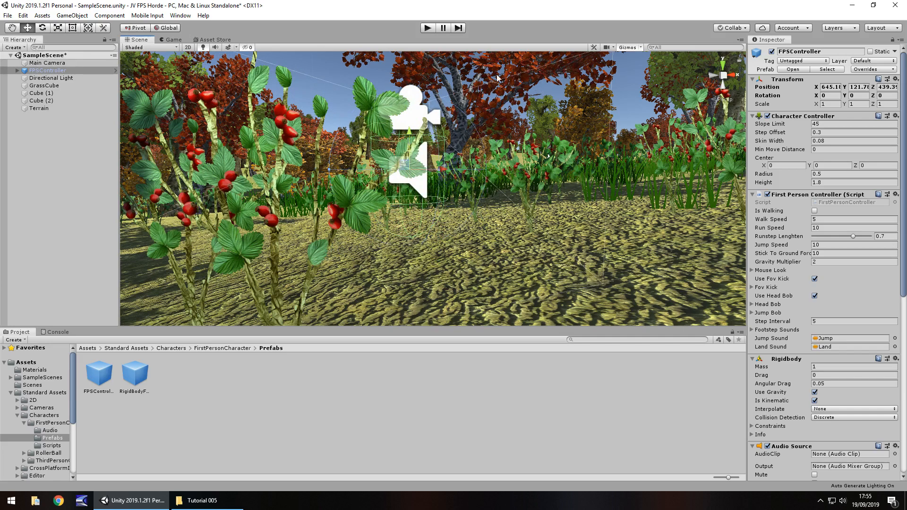
# Run the scene in play mode, explore the forest and grass by walking and running with the FPSController, and stop playing.
pyautogui.moveTo(521, 159); pyautogui.dragTo(505, 278, button='middle')
pyautogui.moveTo(504, 279); pyautogui.dragTo(308, 272, button='right')
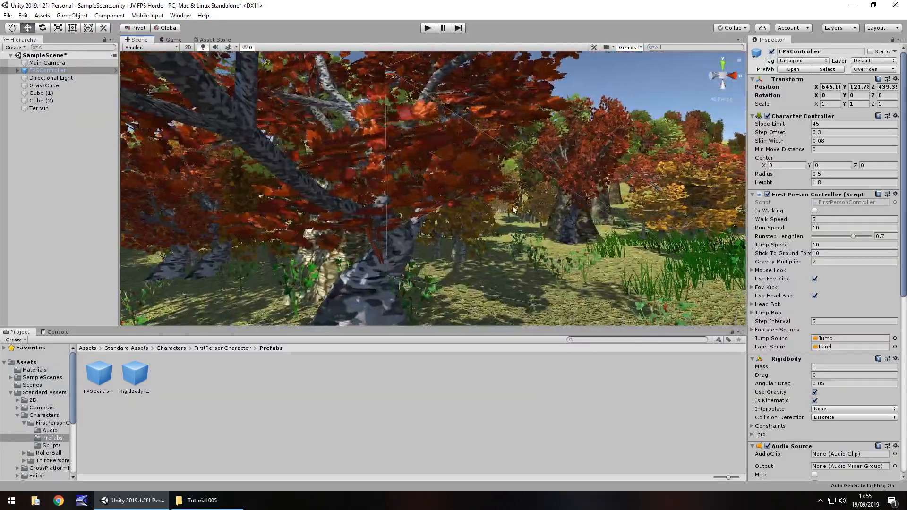
pyautogui.press('f')
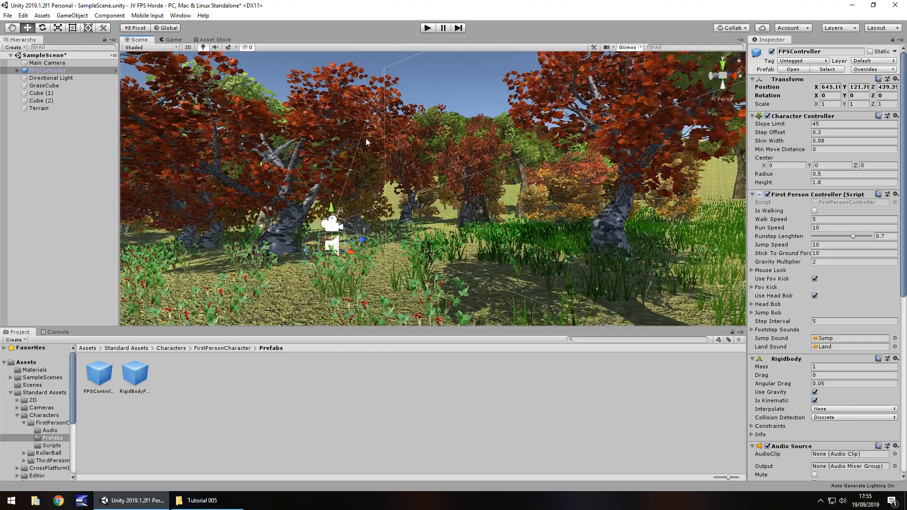
pyautogui.moveTo(337, 196); pyautogui.dragTo(559, 198, button='middle')
pyautogui.moveTo(502, 194); pyautogui.dragTo(585, 193, button='right')
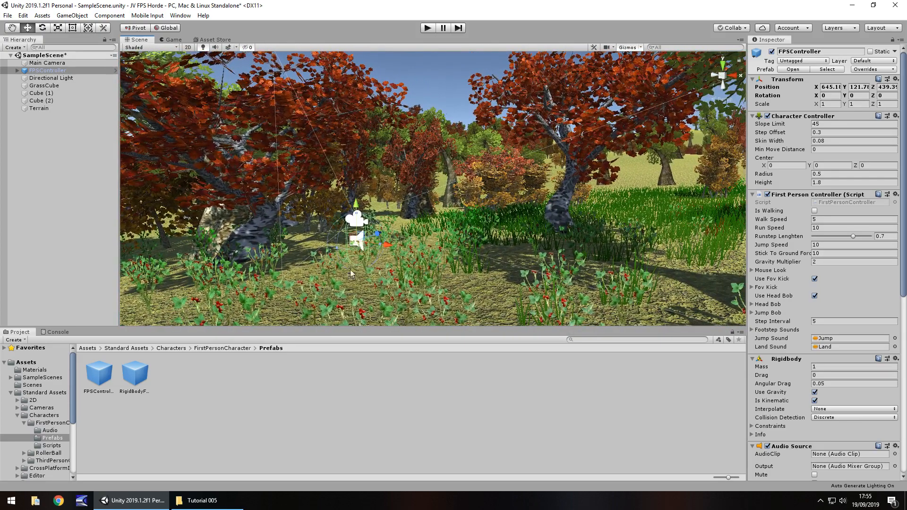
pyautogui.click(428, 29)
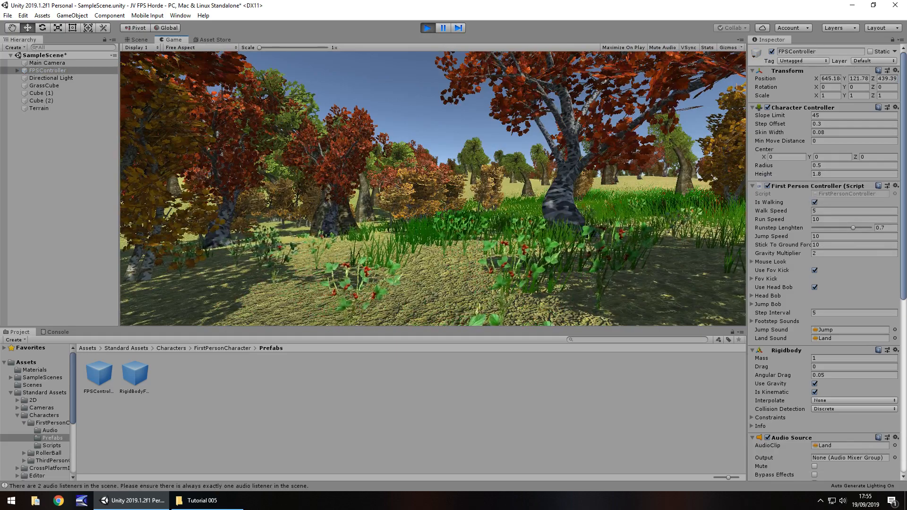
pyautogui.press('w')
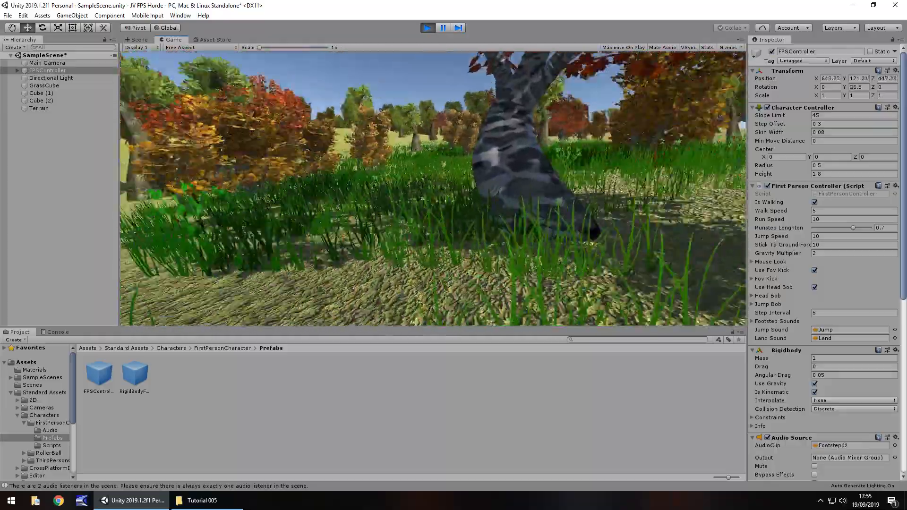
pyautogui.hotkey('shift', 'w')
pyautogui.hotkey('shift', 'w')
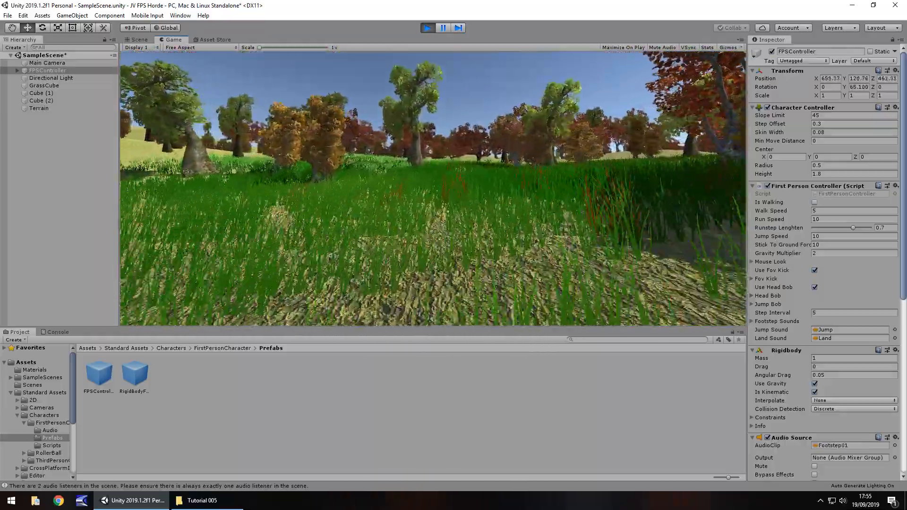
pyautogui.hotkey('shift', 'w')
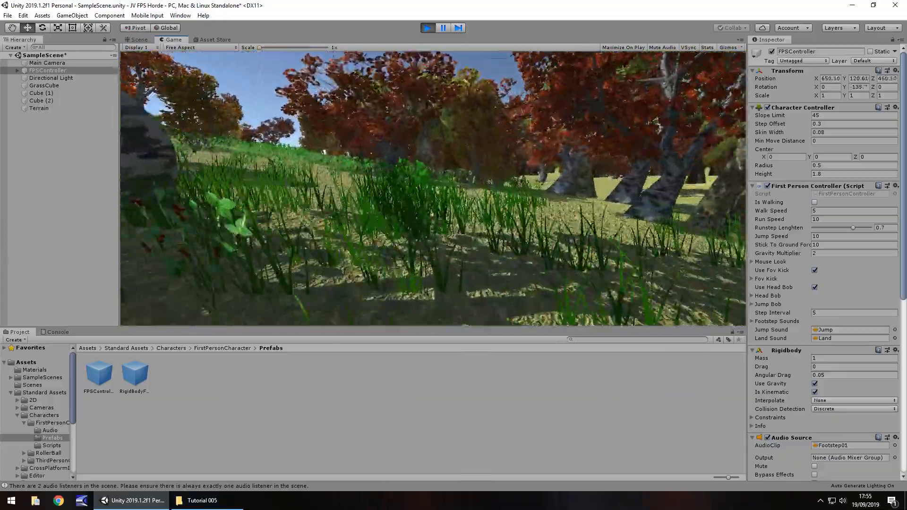
pyautogui.hotkey('shift', 'w')
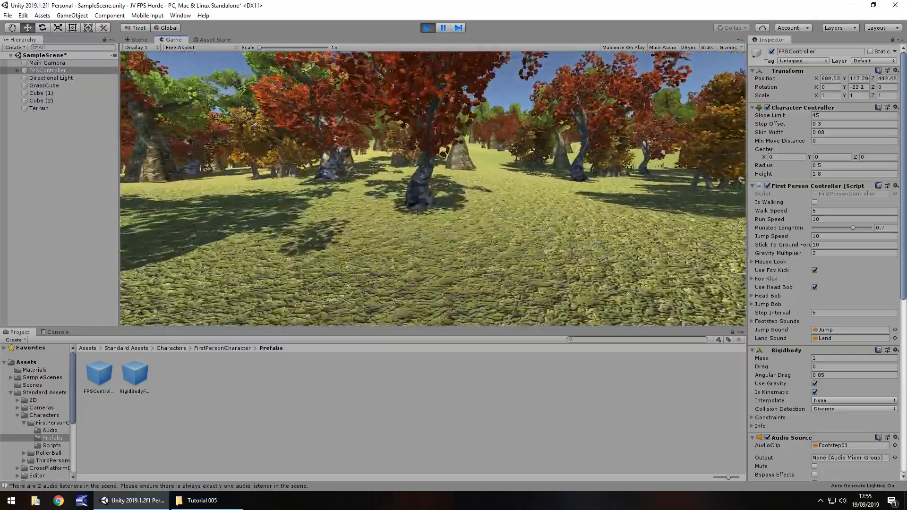
pyautogui.hotkey('shift', 'w')
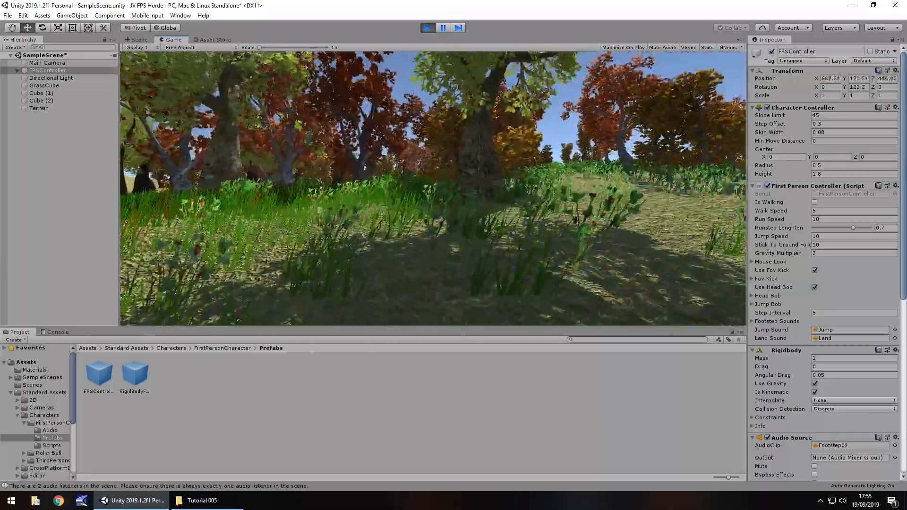
pyautogui.hotkey('shift', 'w')
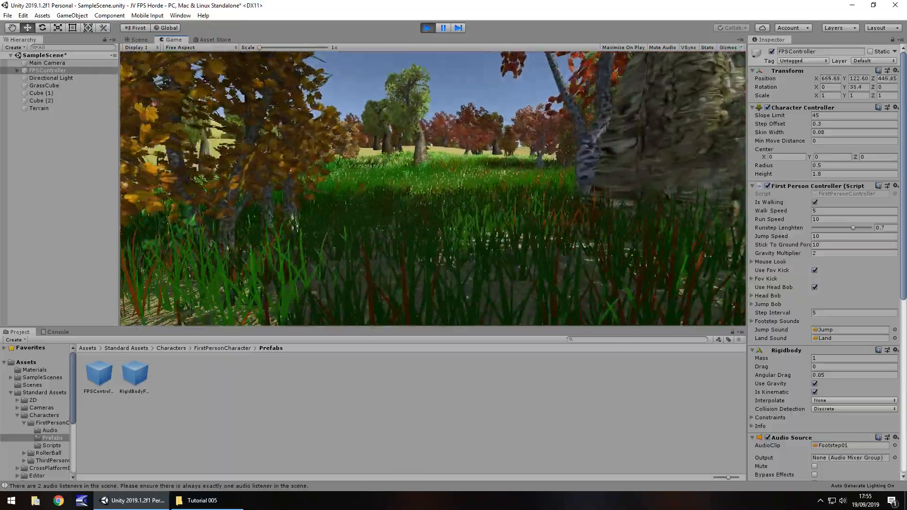
pyautogui.press('w')
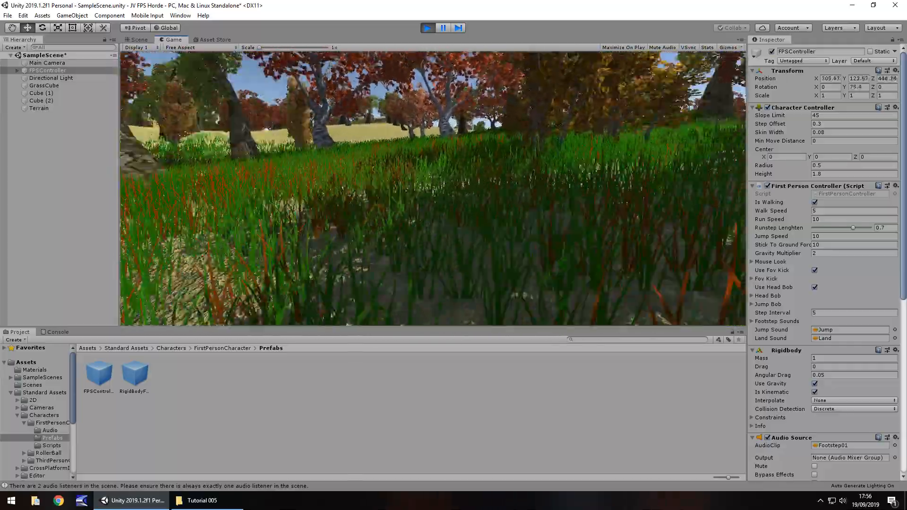
pyautogui.press('w')
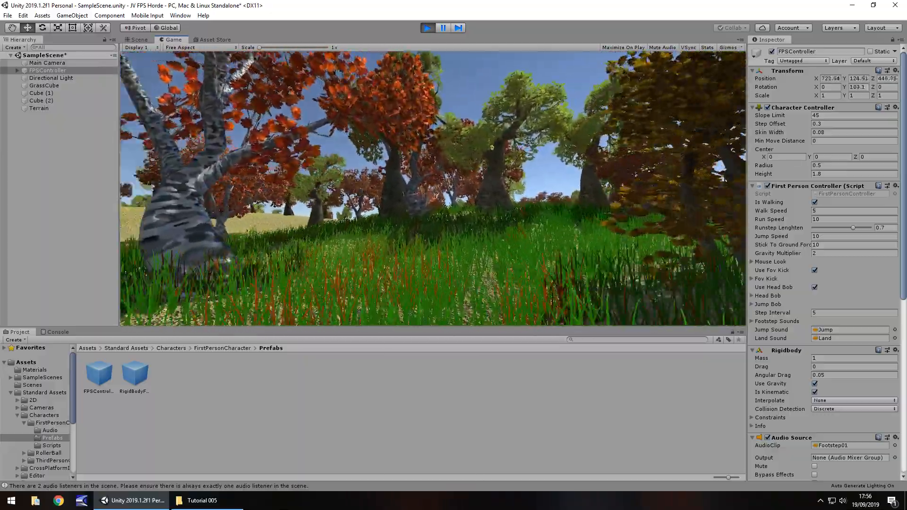
pyautogui.press('w')
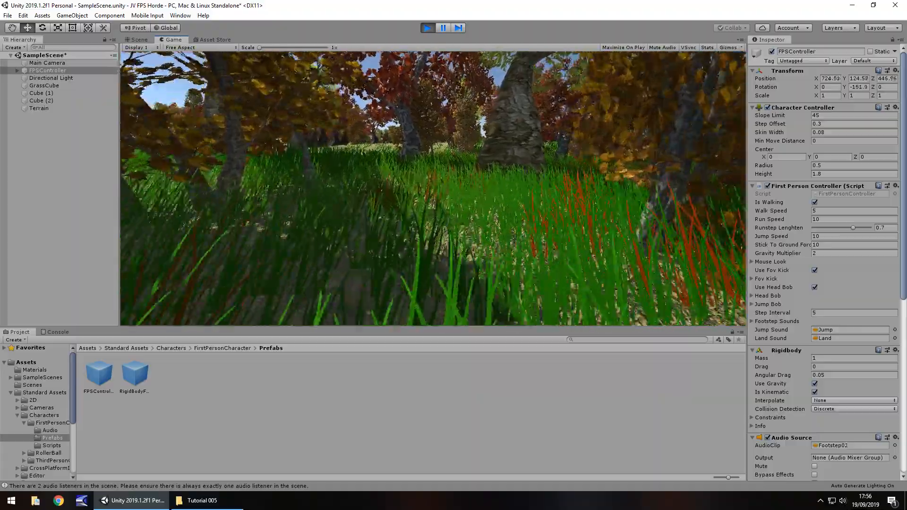
pyautogui.hotkey('shift', 'w')
pyautogui.hotkey('shift', 'w')
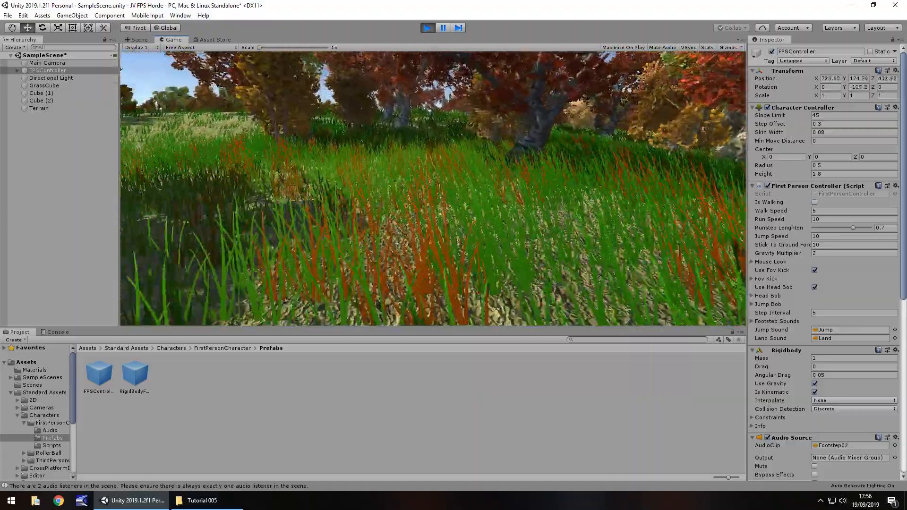
pyautogui.hotkey('shift', 'w')
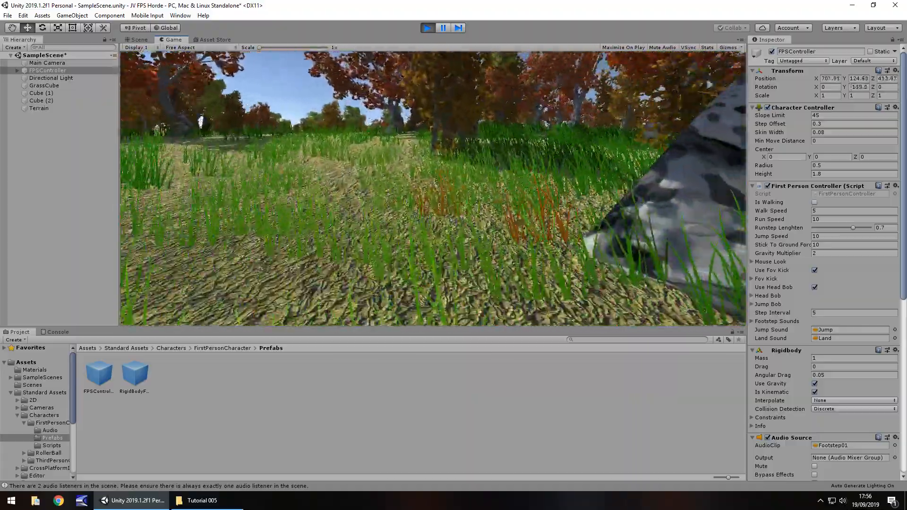
pyautogui.hotkey('shift', 'w')
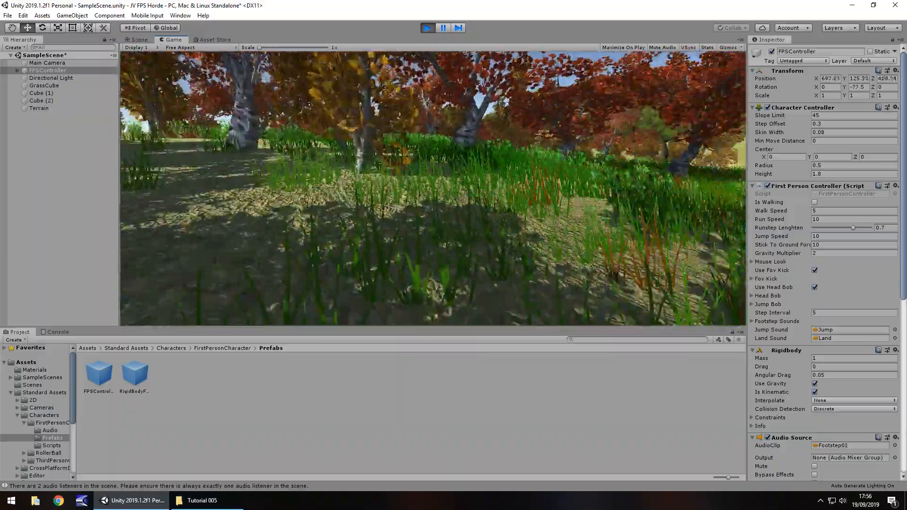
pyautogui.press('w')
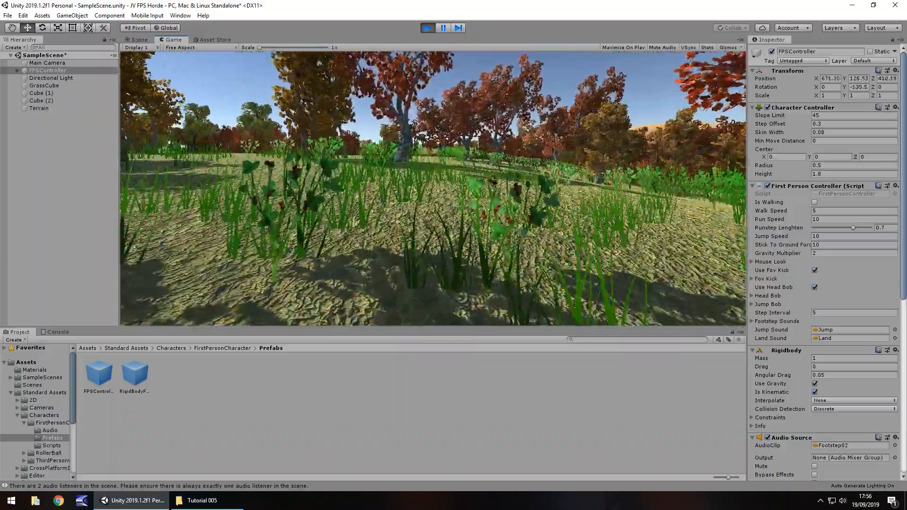
pyautogui.hotkey('ctrl', 'p')
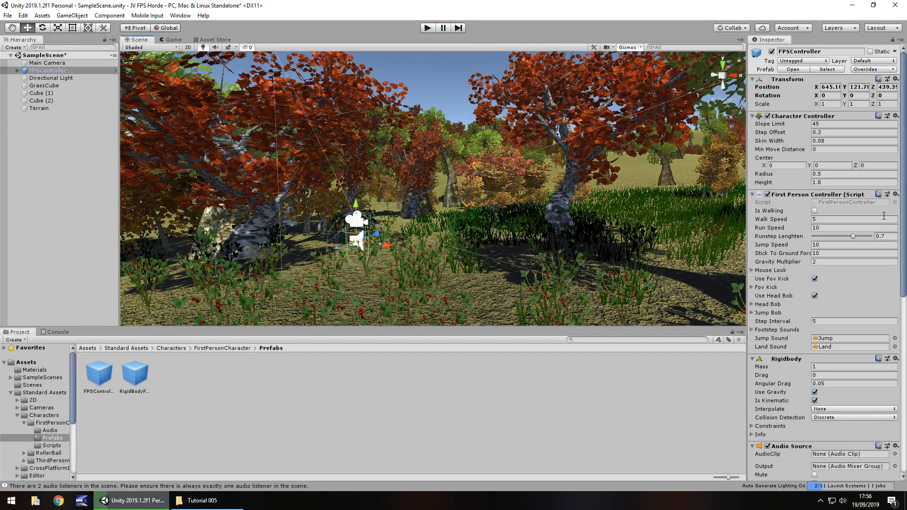
# Set the Spatial Blend of the FPSController's Audio Source to 0 (2D) and test it by running briefly in play mode.
pyautogui.scroll(-10, 844, 271)
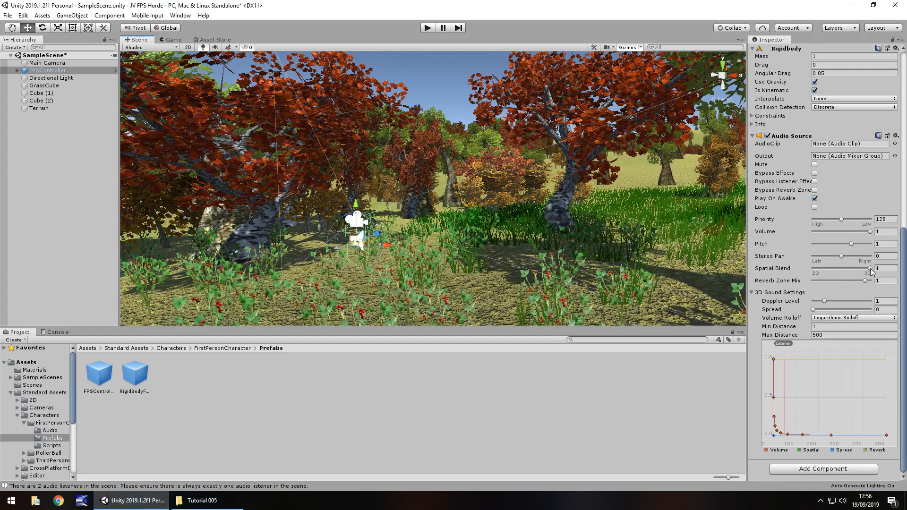
pyautogui.moveTo(870, 268); pyautogui.dragTo(804, 268)
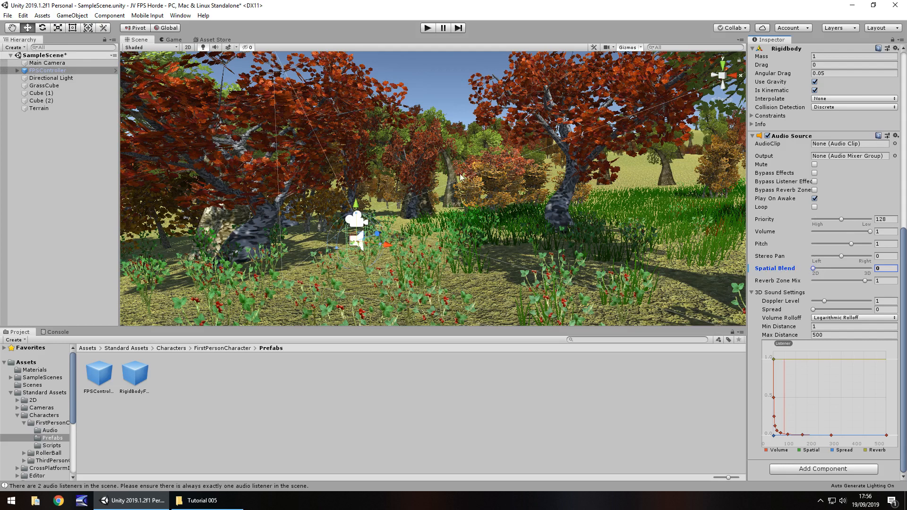
pyautogui.click(426, 28)
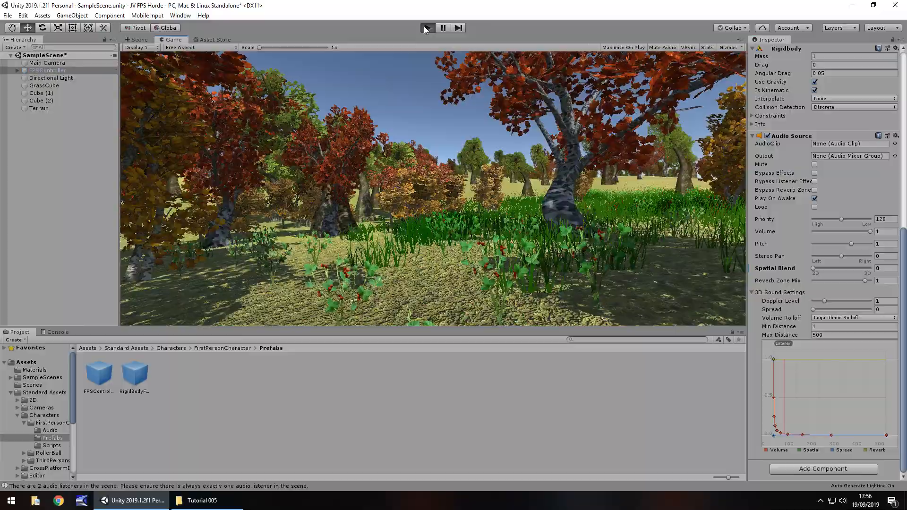
pyautogui.hotkey('shift', 'w')
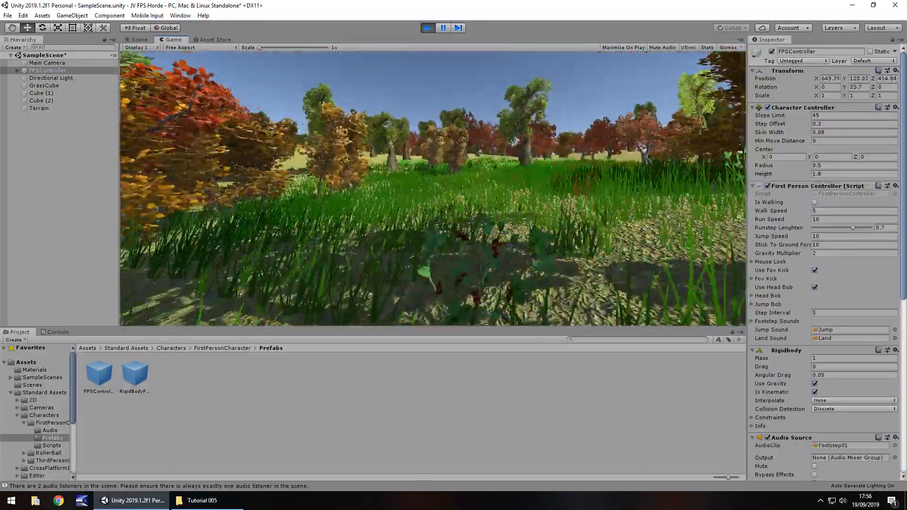
pyautogui.hotkey('shift', 'w')
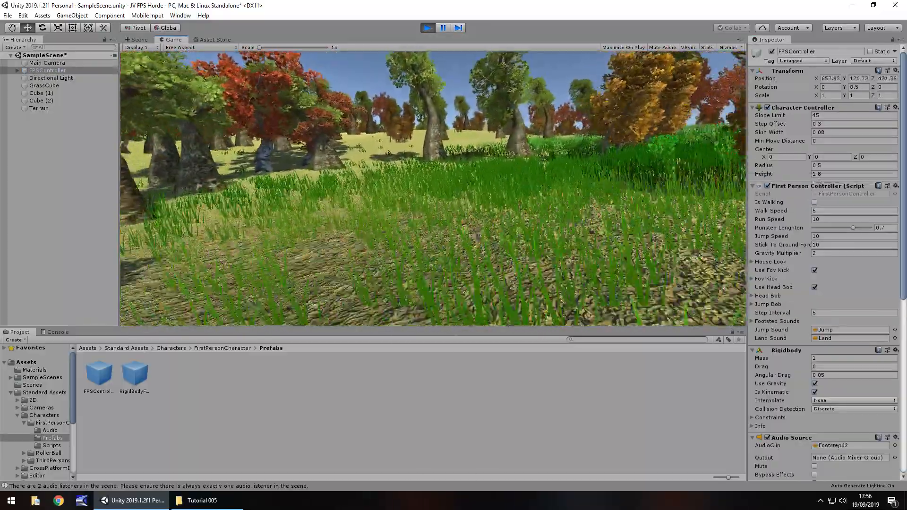
pyautogui.hotkey('shift', 'w')
pyautogui.hotkey('ctrl', 'p')
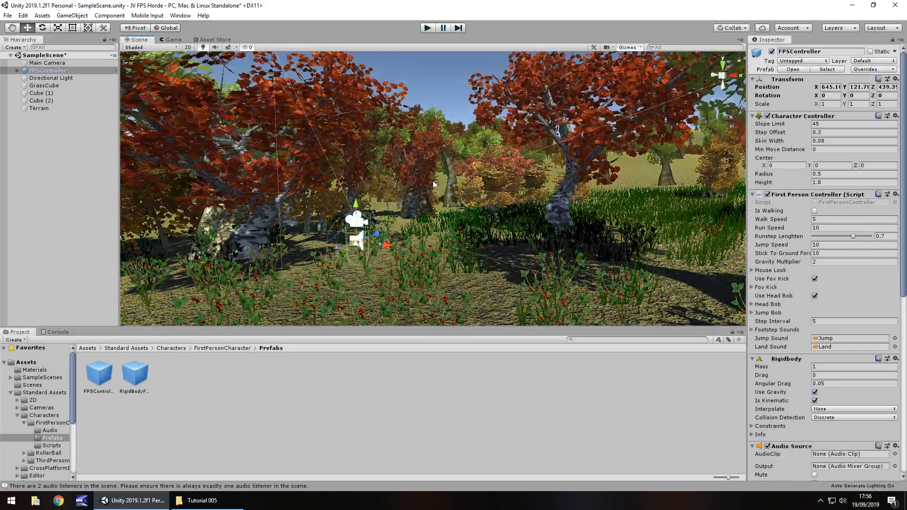
# Review the FPSController's Audio Source settings, and walk through the forest in play mode again, looking up at the trees.
pyautogui.scroll(-8, 809, 299)
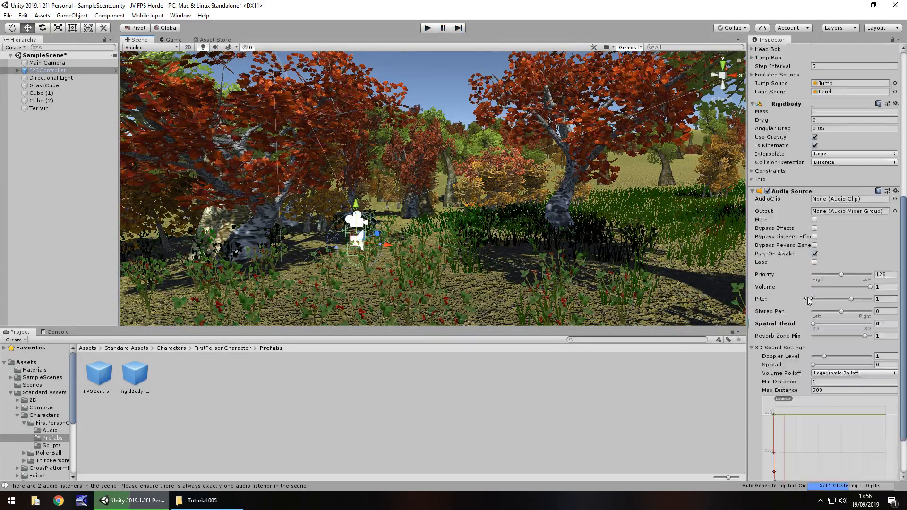
pyautogui.scroll(-2, 809, 299)
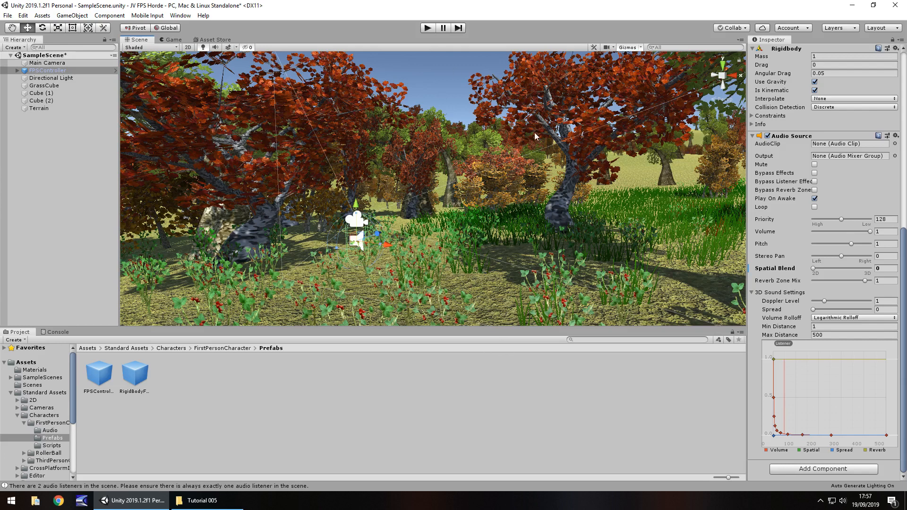
pyautogui.scroll(-4, 519, 187)
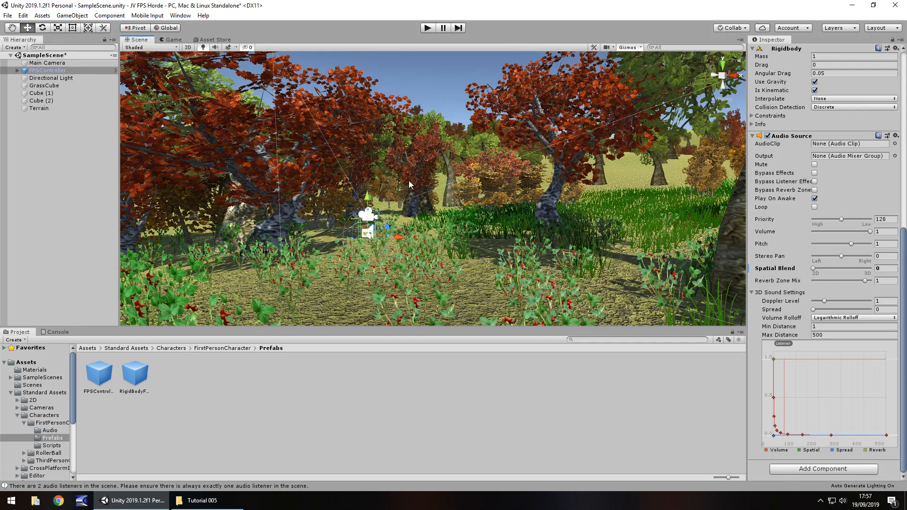
pyautogui.scroll(10, 858, 195)
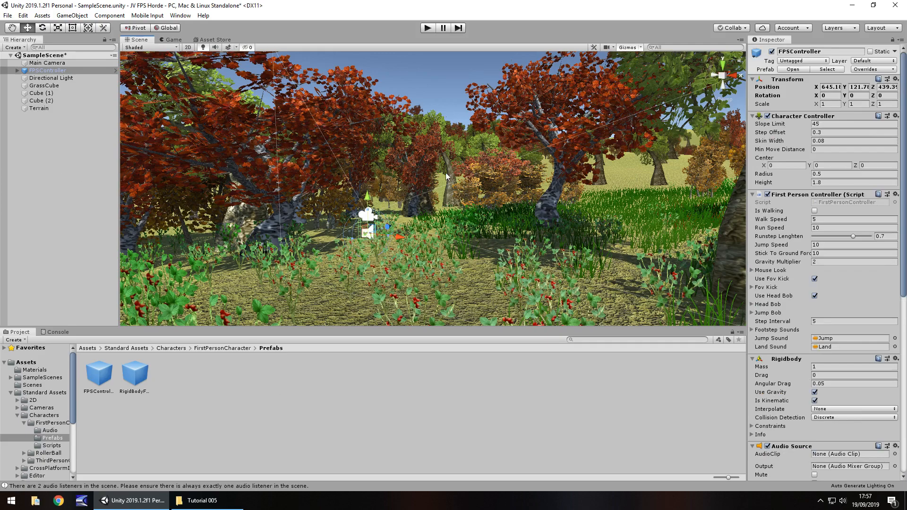
pyautogui.moveTo(446, 173); pyautogui.dragTo(404, 265, button='middle')
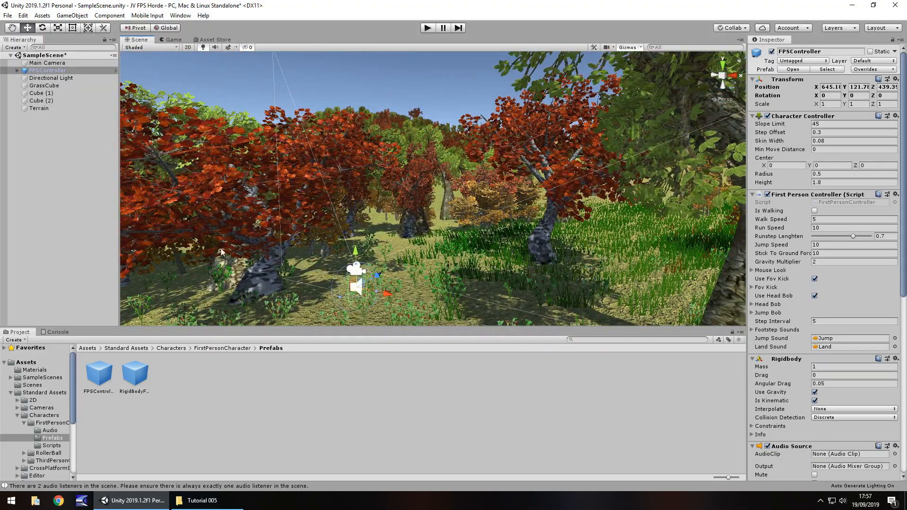
pyautogui.click(434, 30)
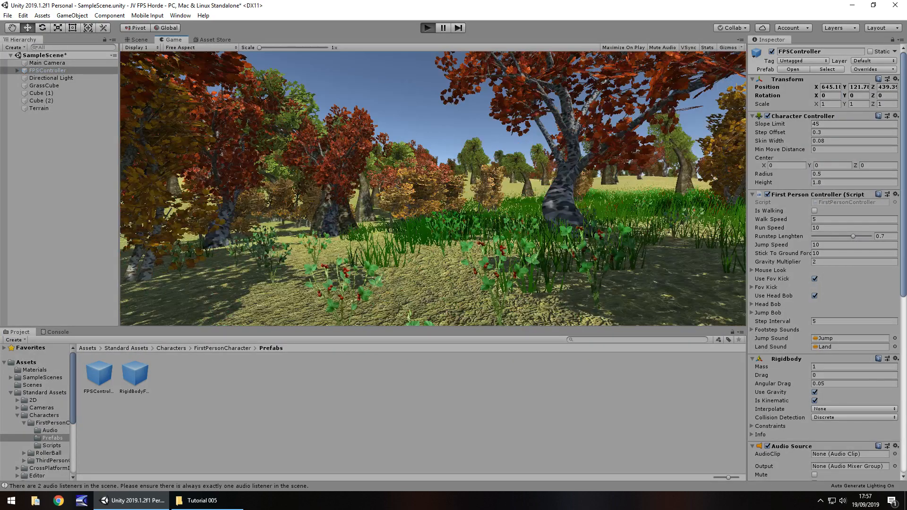
pyautogui.press('w')
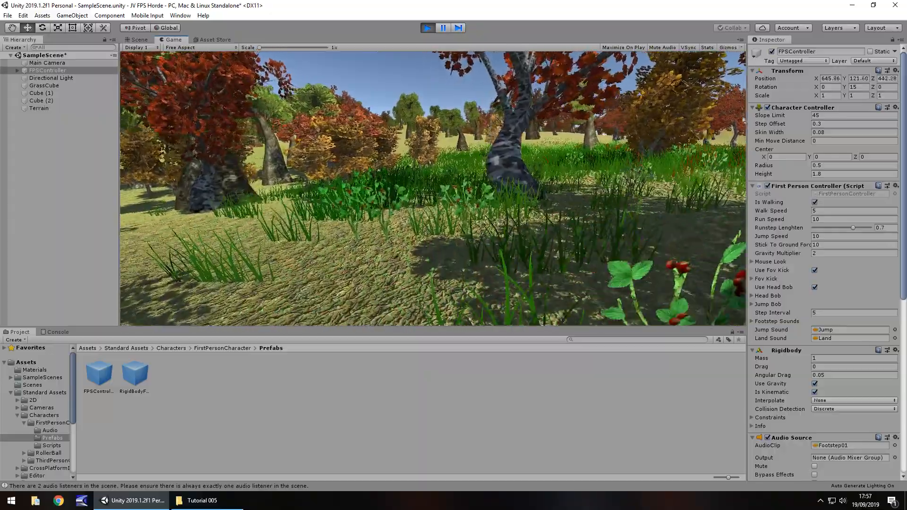
pyautogui.press('w')
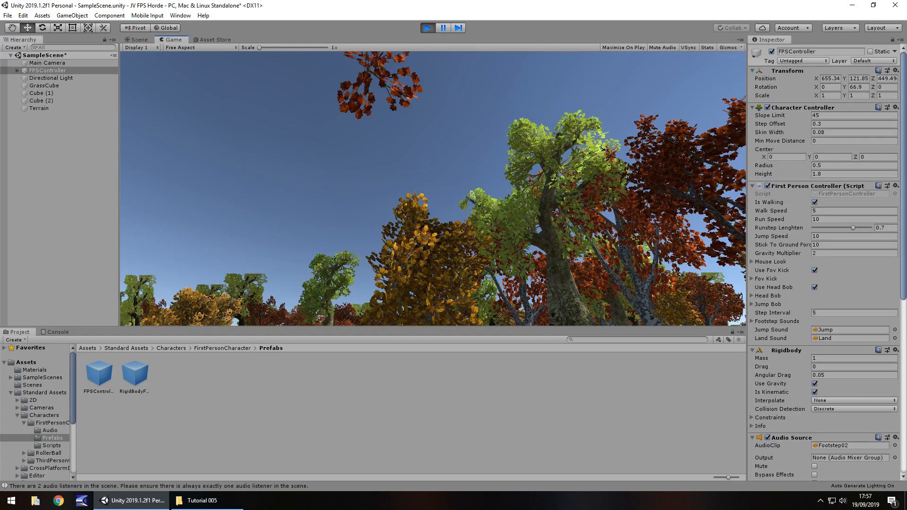
pyautogui.hotkey('ctrl', 'p')
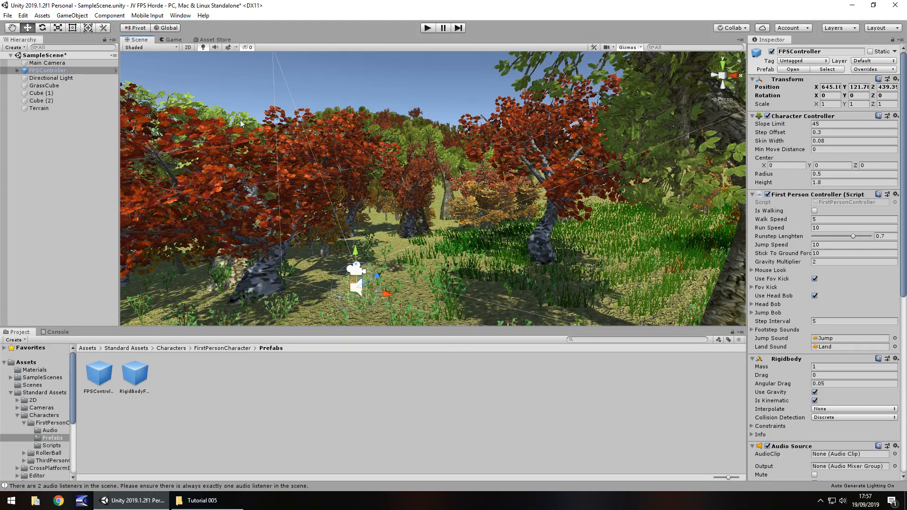
# Add a Wind Zone object to the scene and focus the view on it.
pyautogui.click(74, 17)
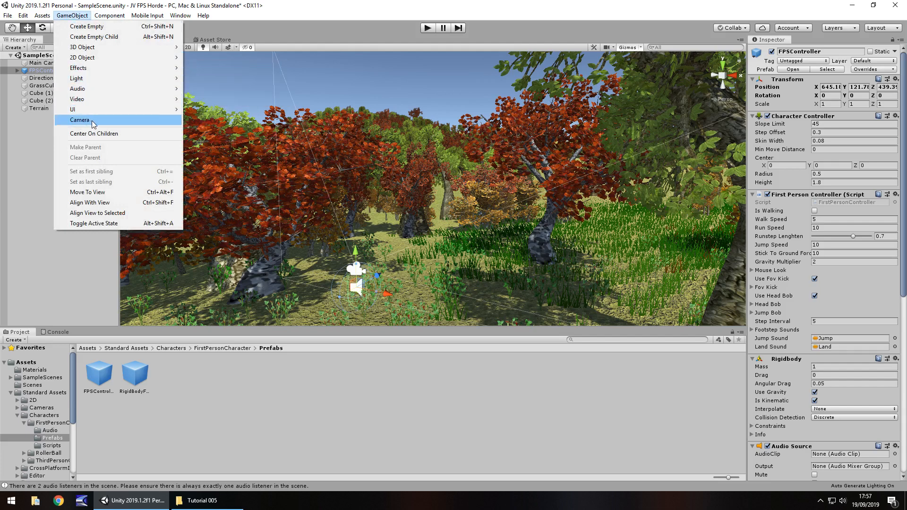
pyautogui.moveTo(103, 50)
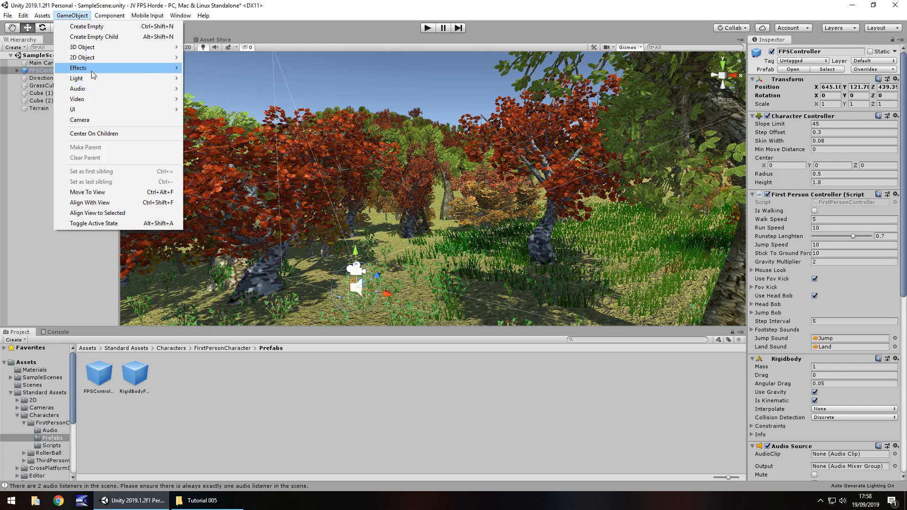
pyautogui.moveTo(96, 72)
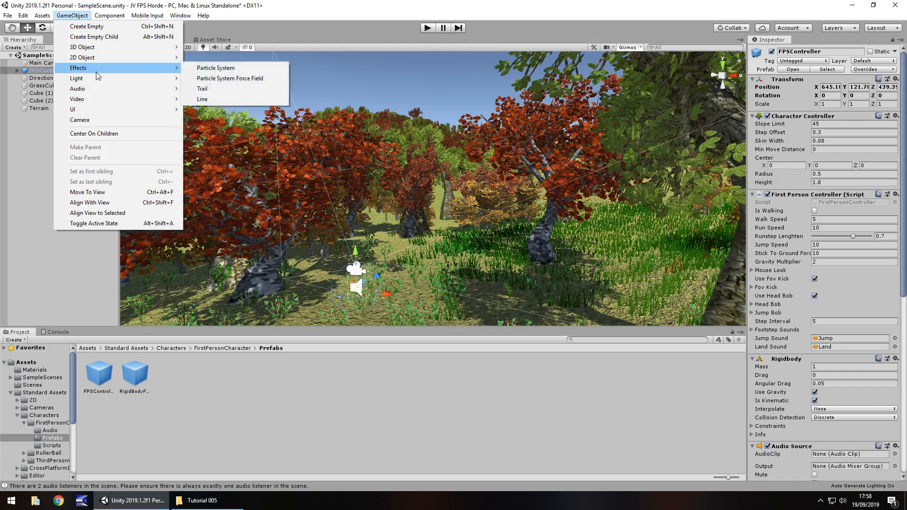
pyautogui.moveTo(98, 89)
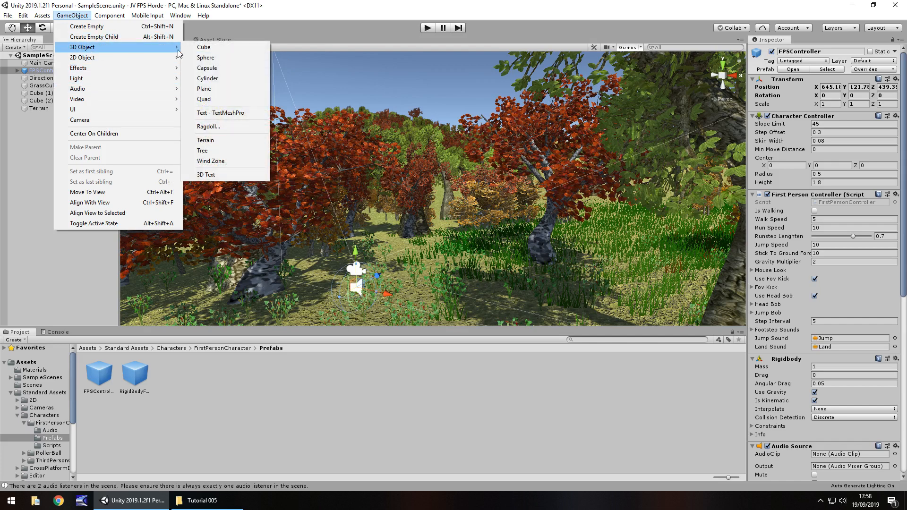
pyautogui.click(219, 161)
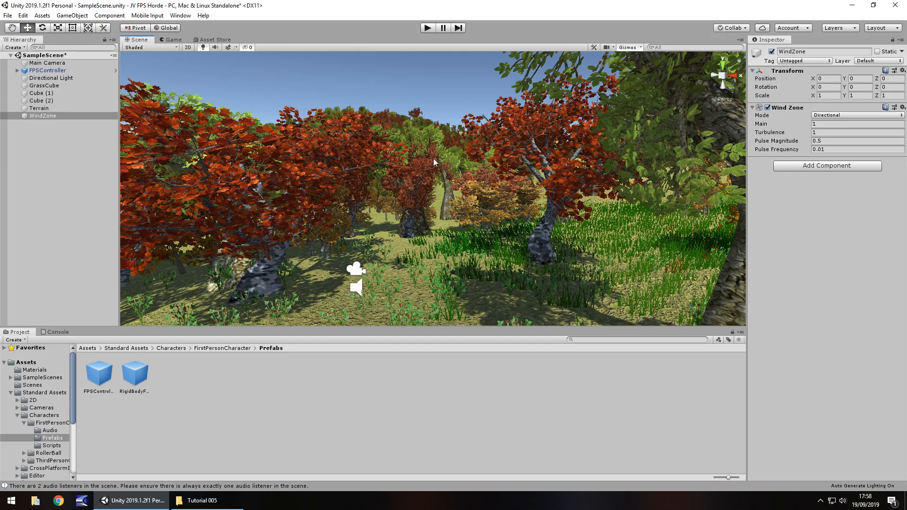
pyautogui.doubleClick(44, 115)
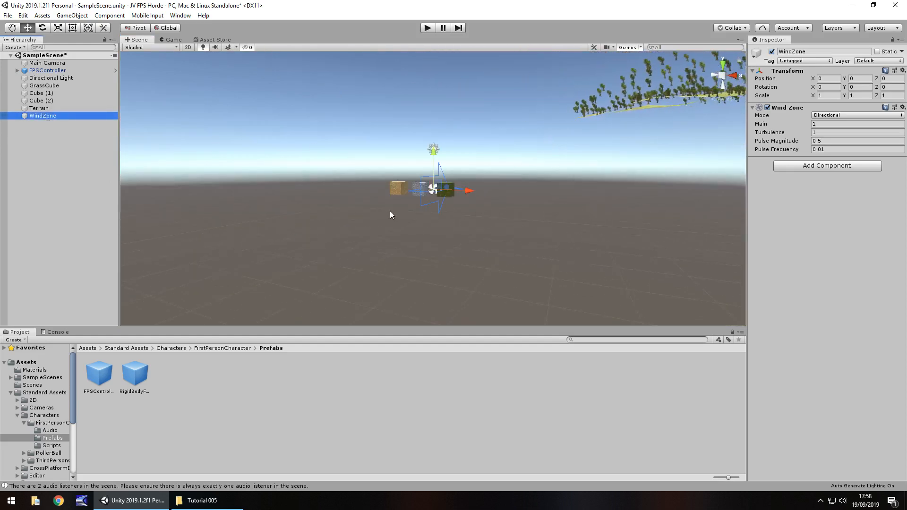
# Delete GrassCube, Cube (1) and Cube (2) from the scene.
pyautogui.click(58, 94)
pyautogui.click(59, 86)
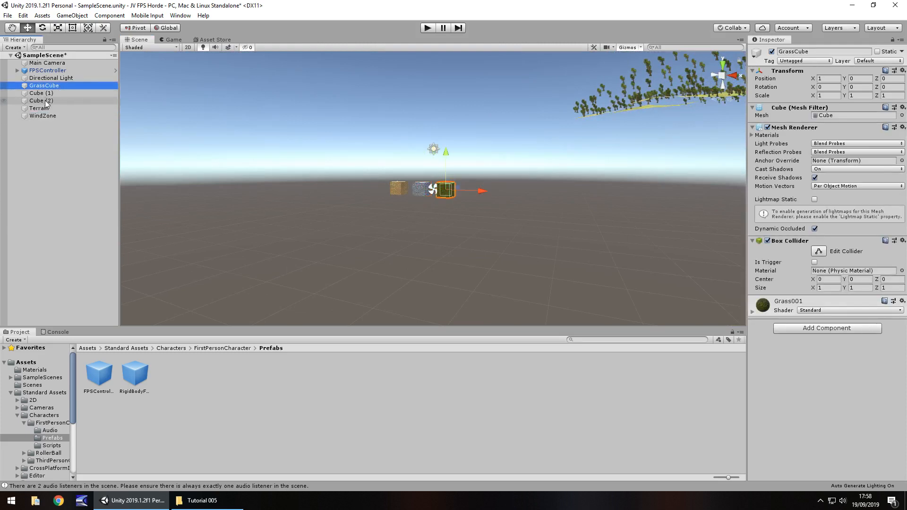
pyautogui.keyDown('shift'); pyautogui.click(52, 99); pyautogui.keyUp('shift')
pyautogui.press('Delete')
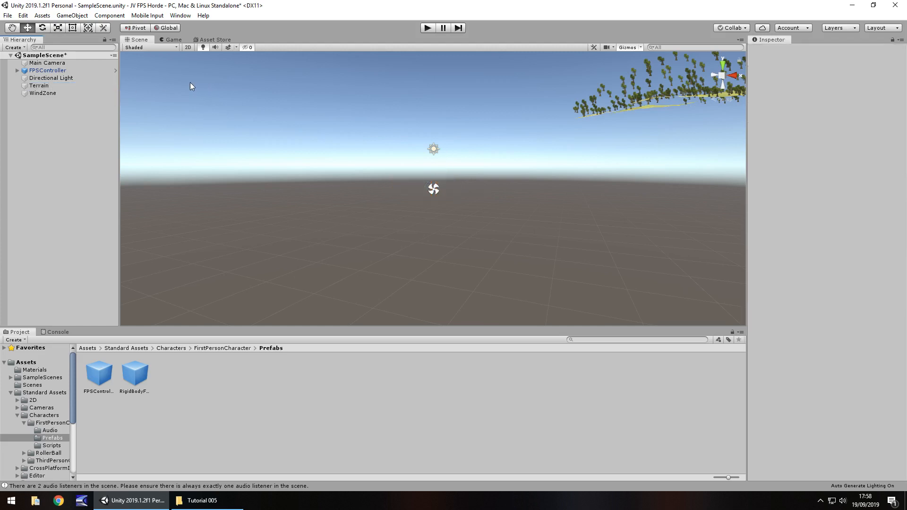
# Select the WindZone and examine the terrain and its forest from several viewpoints in the scene.
pyautogui.click(39, 93)
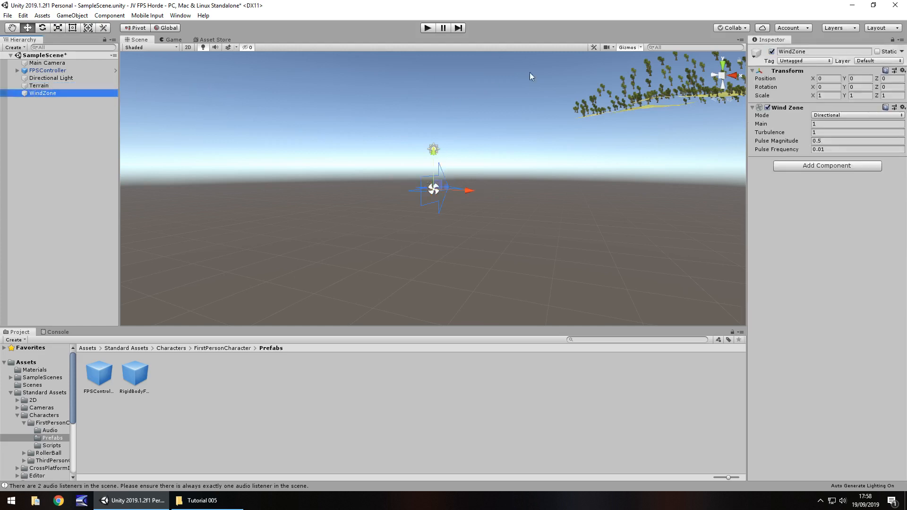
pyautogui.scroll(3, 450, 243)
pyautogui.moveTo(451, 242); pyautogui.dragTo(386, 382, button='middle')
pyautogui.scroll(-8, 486, 189)
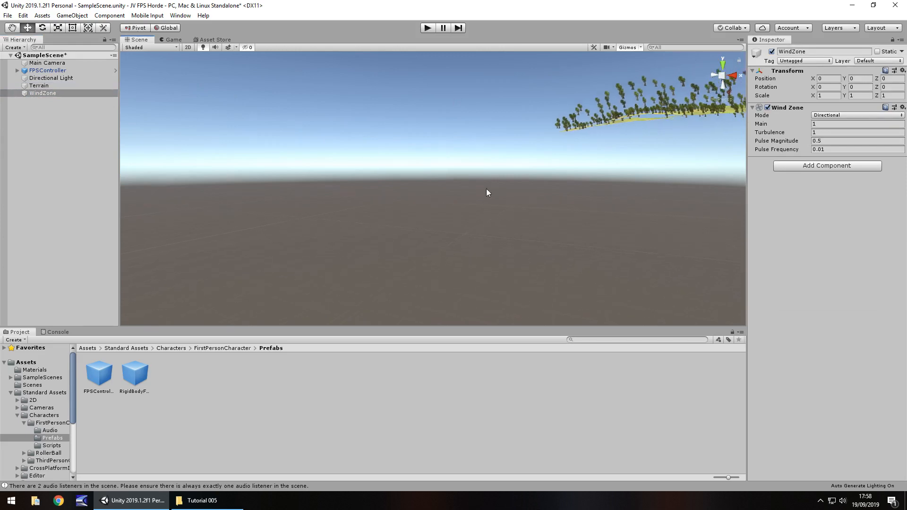
pyautogui.keyDown('alt'); pyautogui.moveTo(540, 117); pyautogui.dragTo(52, 78, button='right'); pyautogui.keyUp('alt')
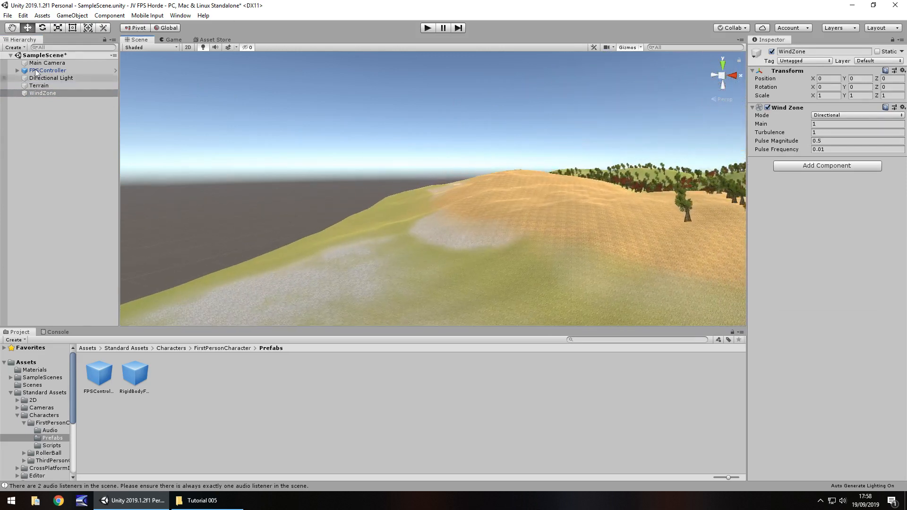
pyautogui.scroll(2, 551, 186)
pyautogui.scroll(-4, 569, 182)
pyautogui.moveTo(569, 182); pyautogui.dragTo(604, 343, button='middle')
pyautogui.moveTo(624, 153); pyautogui.dragTo(654, 198, button='right')
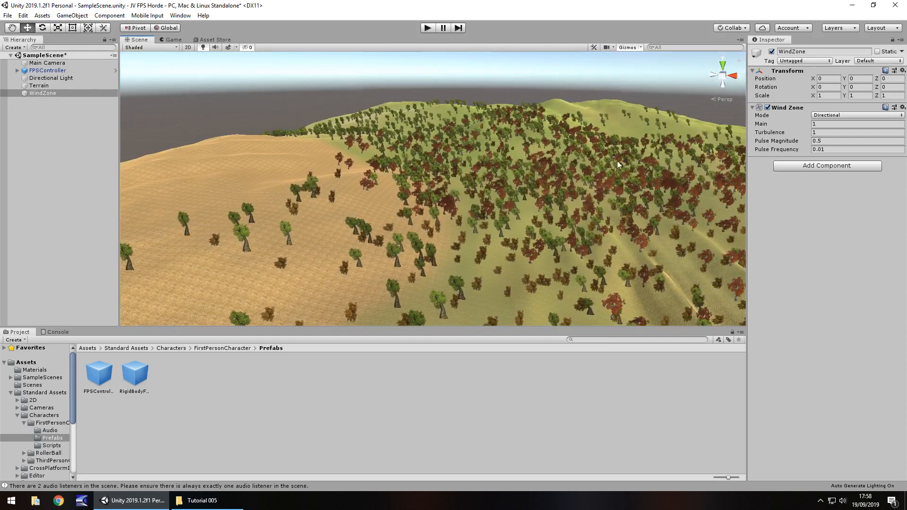
pyautogui.moveTo(602, 175); pyautogui.dragTo(358, 136, button='right')
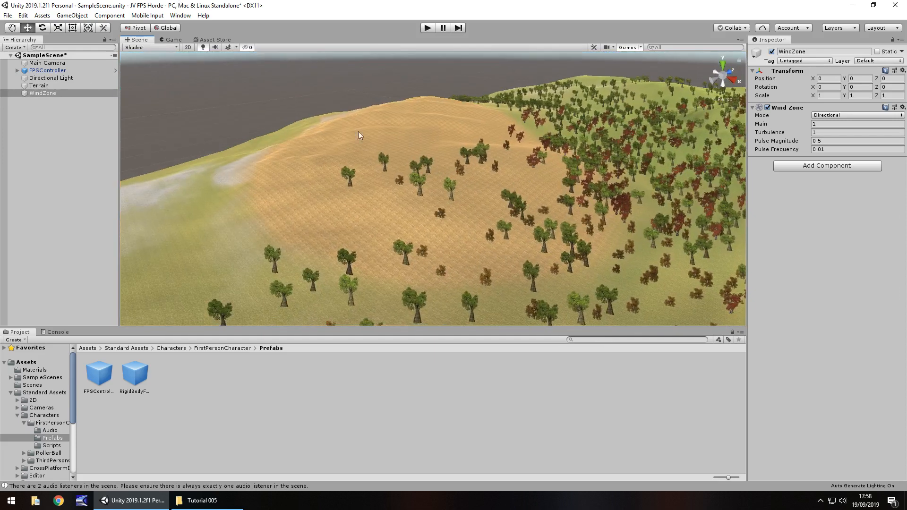
pyautogui.moveTo(553, 170); pyautogui.dragTo(613, 171, button='right')
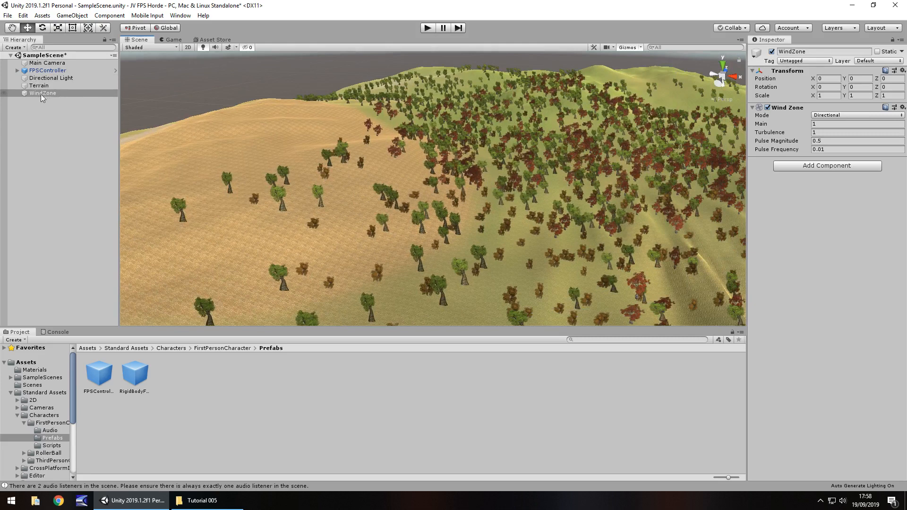
# Make the WindZone a child of the FPSController and set its position to 0, 0, 0.
pyautogui.moveTo(48, 95); pyautogui.dragTo(44, 72)
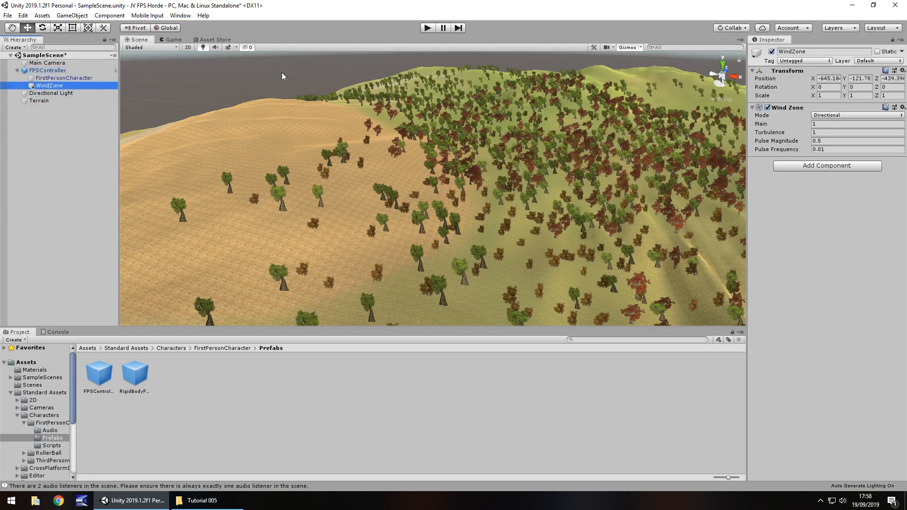
pyautogui.click(828, 78)
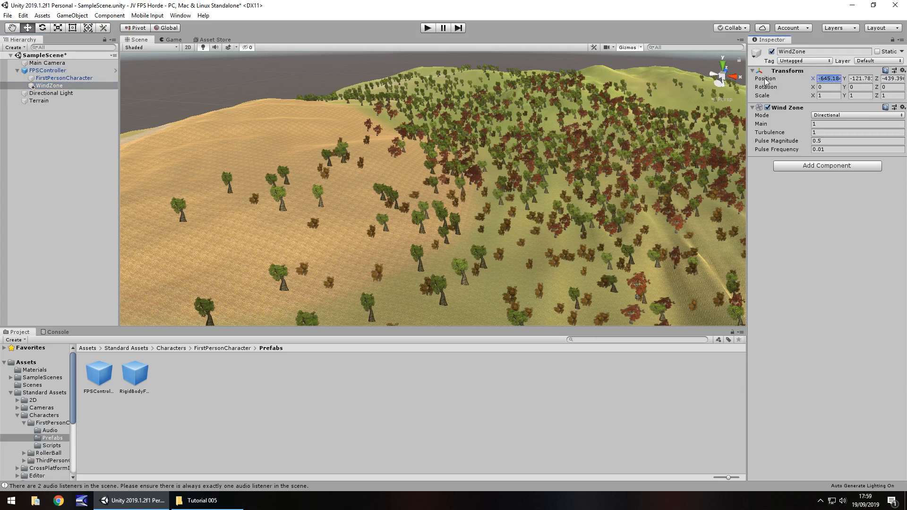
pyautogui.write('0')
pyautogui.click(860, 78)
pyautogui.write('0')
pyautogui.click(889, 80)
pyautogui.write('0')
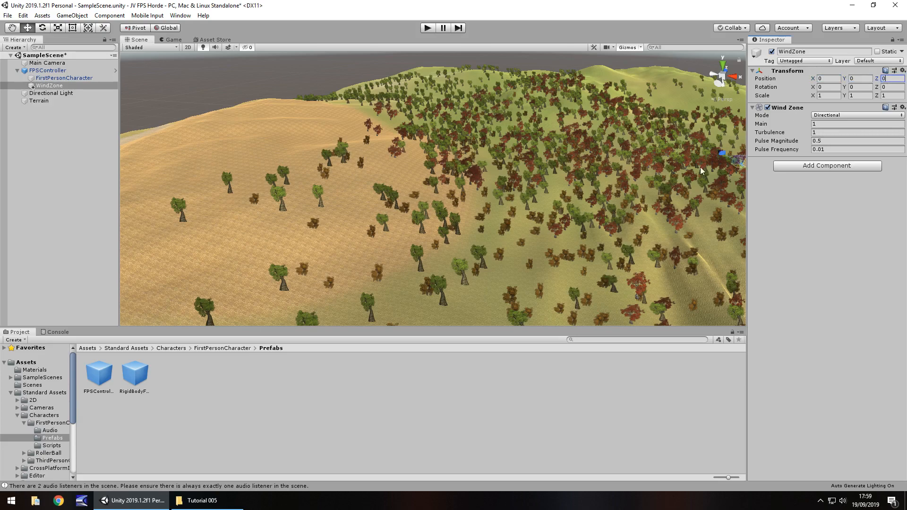
# Focus on the WindZone and move it out of the FPSController to the scene's root level.
pyautogui.moveTo(701, 171); pyautogui.dragTo(524, 171, button='middle')
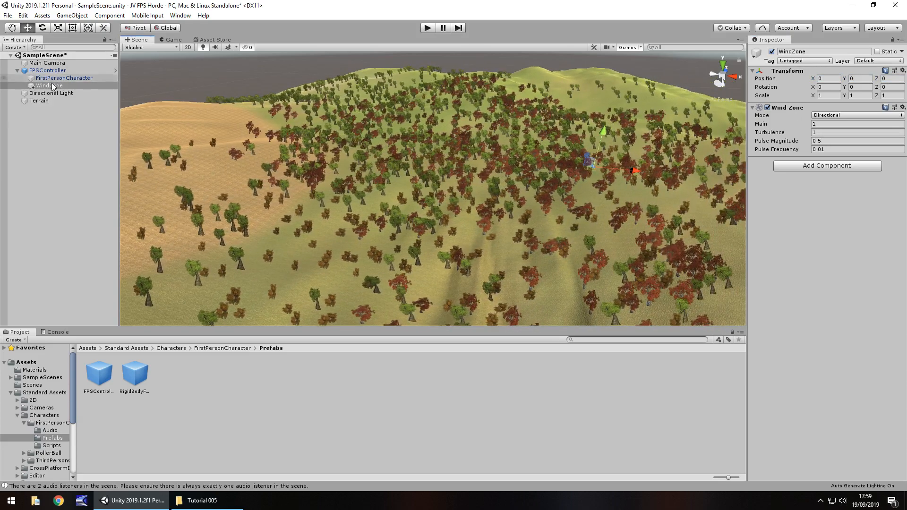
pyautogui.doubleClick(49, 86)
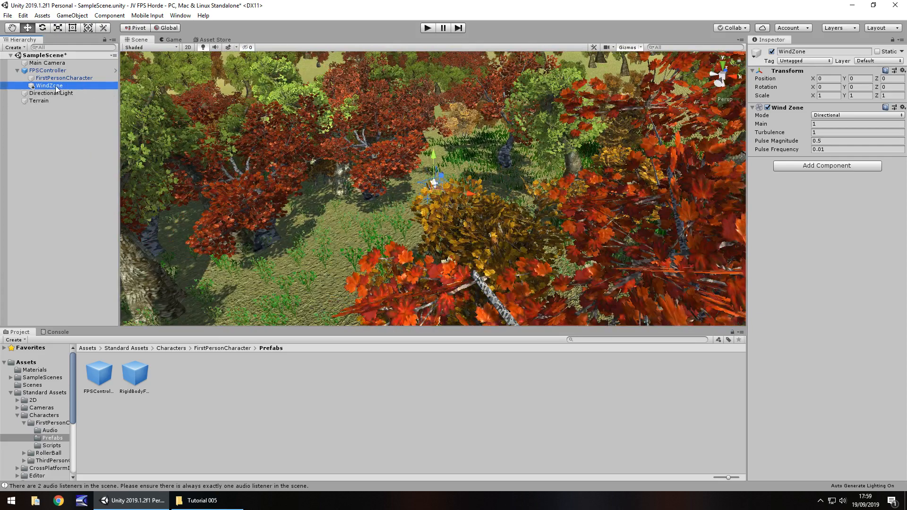
pyautogui.moveTo(56, 88); pyautogui.dragTo(47, 71)
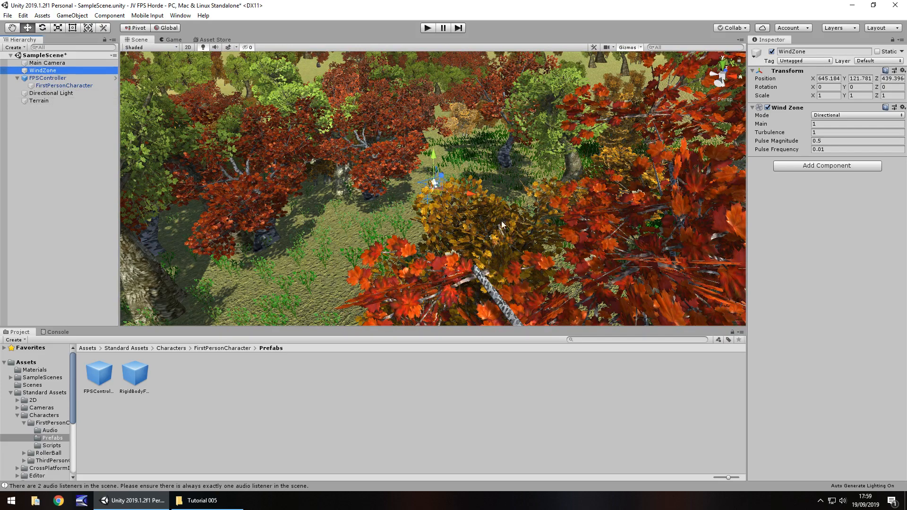
pyautogui.moveTo(379, 218)
pyautogui.mouseDown(button='right')
pyautogui.moveTo(412, 211)
pyautogui.moveTo(379, 199)
pyautogui.mouseUp(button='right')
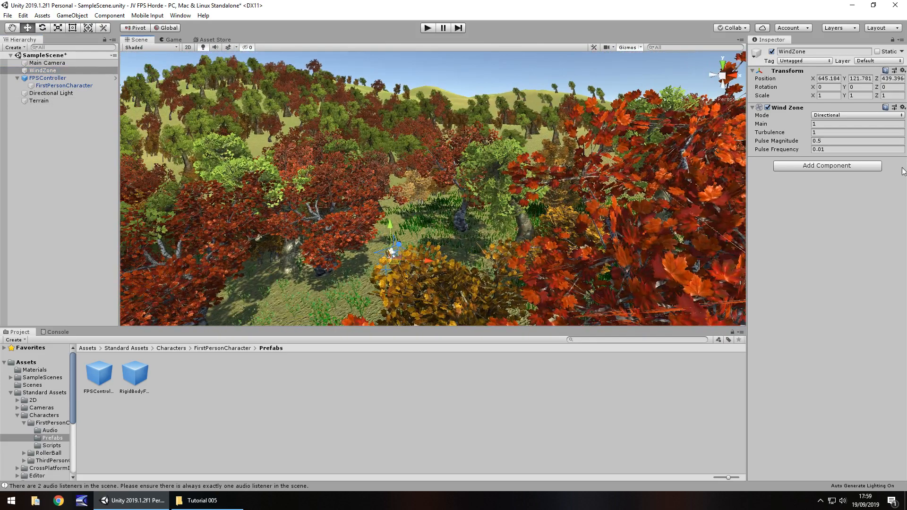
# Try the Spherical mode on the Wind Zone, inspect its range among the trees, and return the mode to Directional.
pyautogui.click(837, 116)
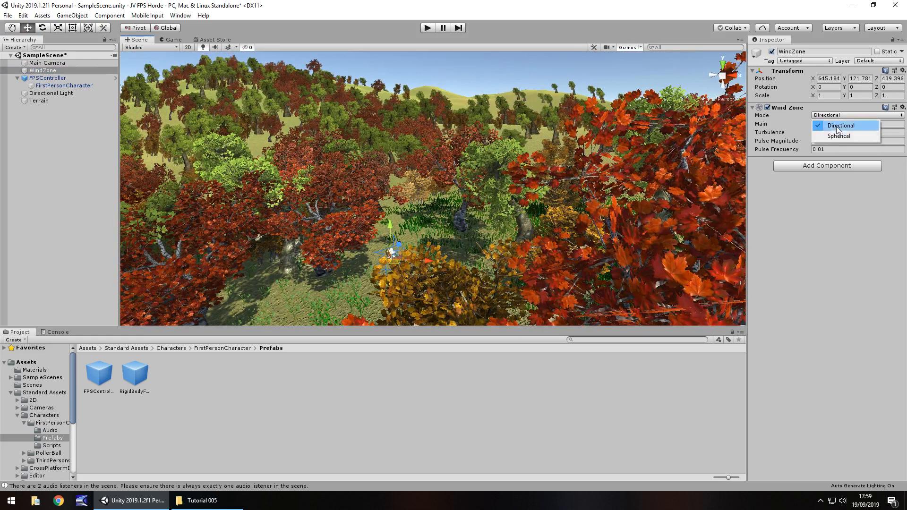
pyautogui.click(839, 136)
pyautogui.scroll(-3, 329, 186)
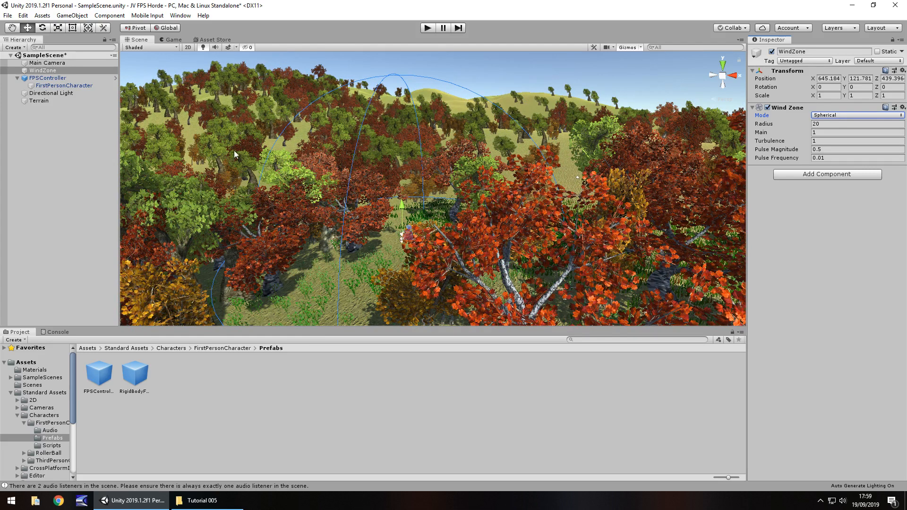
pyautogui.click(842, 114)
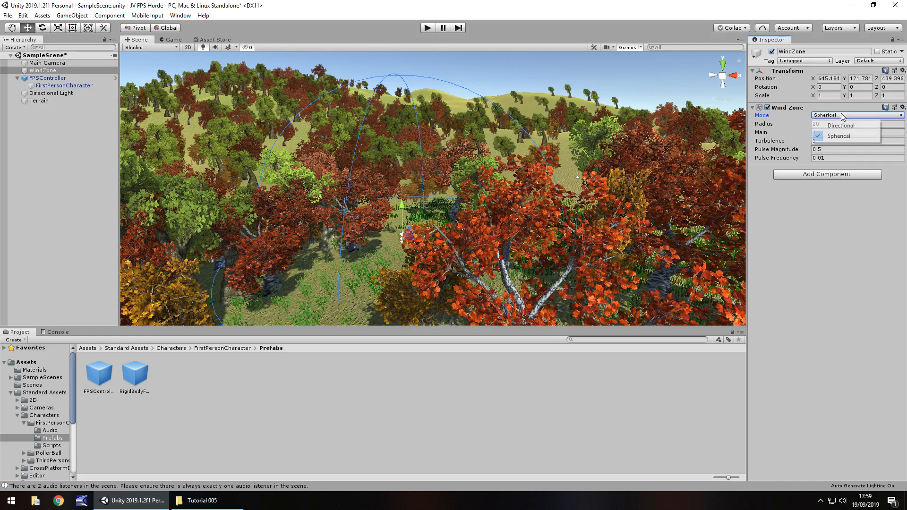
pyautogui.click(838, 123)
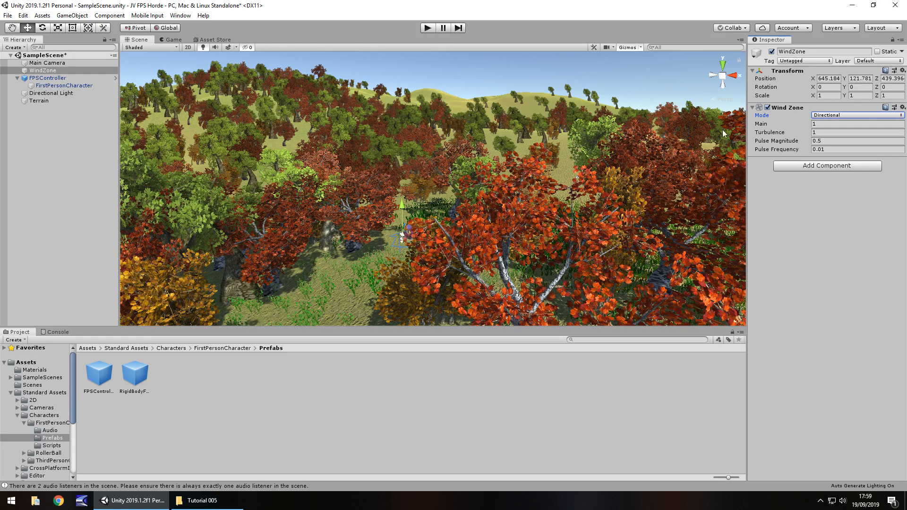
# Try rotating the WindZone about its Y axis while viewing it among the trees, and reset the Y rotation to 0.
pyautogui.scroll(3, 441, 244)
pyautogui.moveTo(416, 250); pyautogui.dragTo(457, 191, button='middle')
pyautogui.scroll(3, 466, 211)
pyautogui.moveTo(467, 214); pyautogui.dragTo(443, 179, button='right')
pyautogui.scroll(-5, 444, 177)
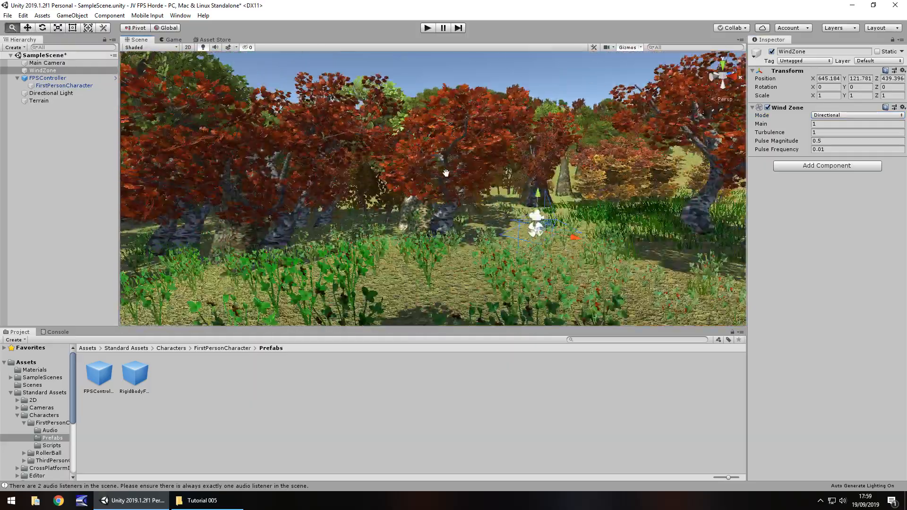
pyautogui.moveTo(446, 173); pyautogui.dragTo(377, 166, button='middle')
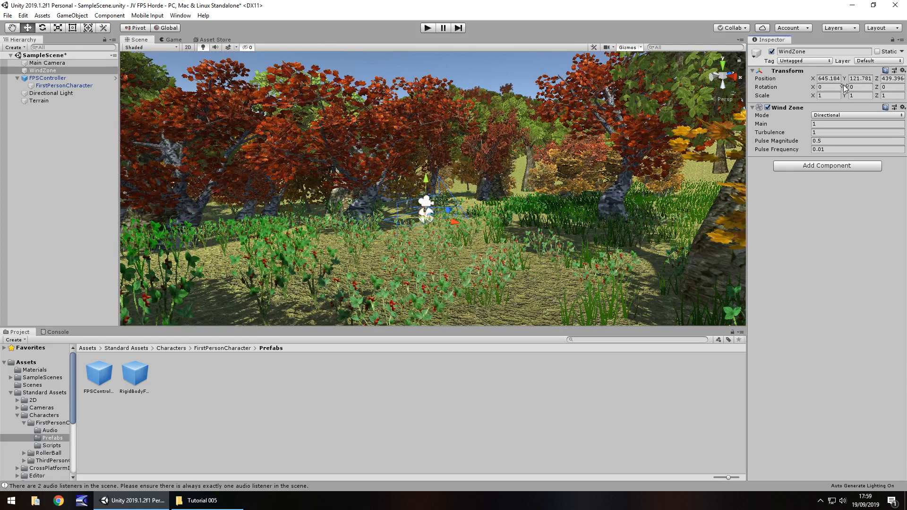
pyautogui.moveTo(845, 86); pyautogui.dragTo(245, 43)
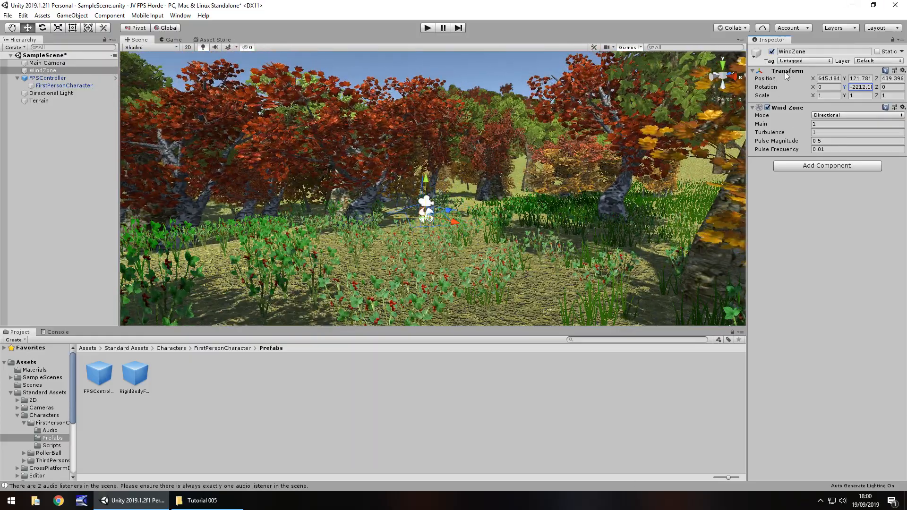
pyautogui.write('0')
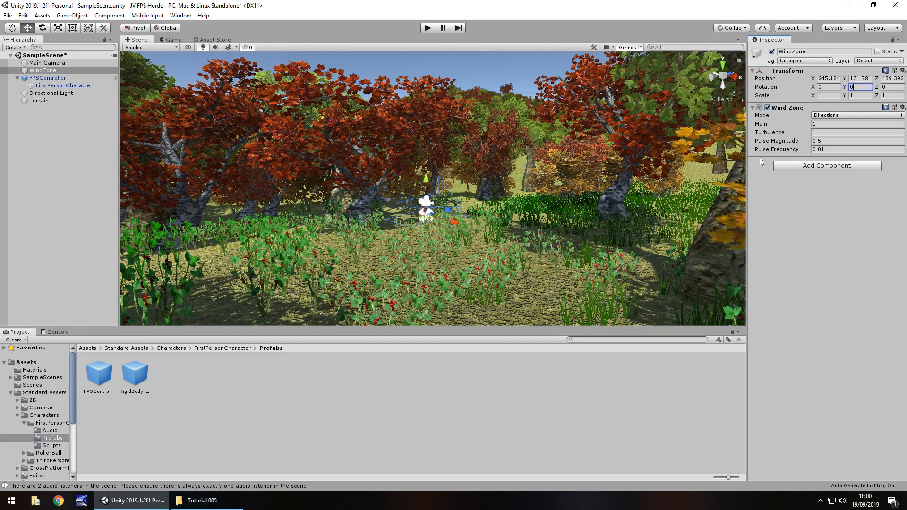
# In play mode, test extreme wind with Main 49.83, Turbulence 18.8 and Pulse Magnitude -53.66, and stop playing.
pyautogui.click(428, 27)
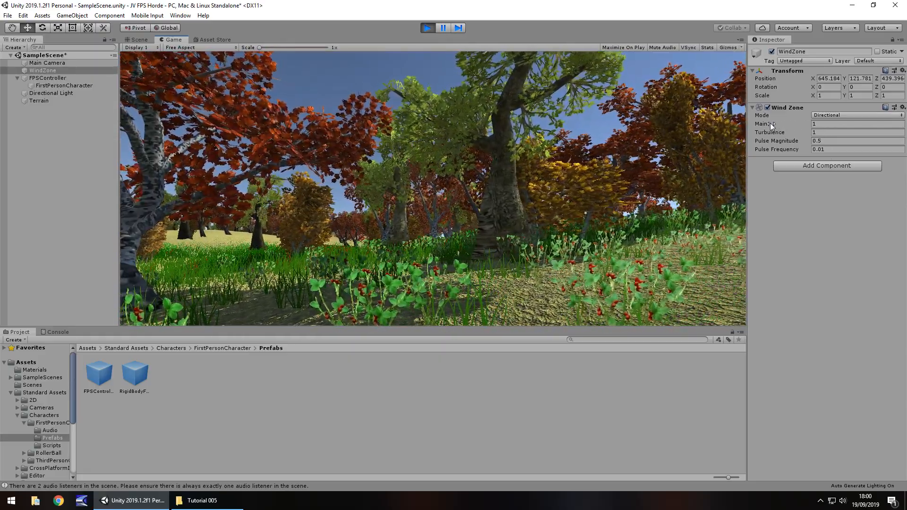
pyautogui.click(770, 123)
pyautogui.moveTo(778, 123); pyautogui.dragTo(609, 248)
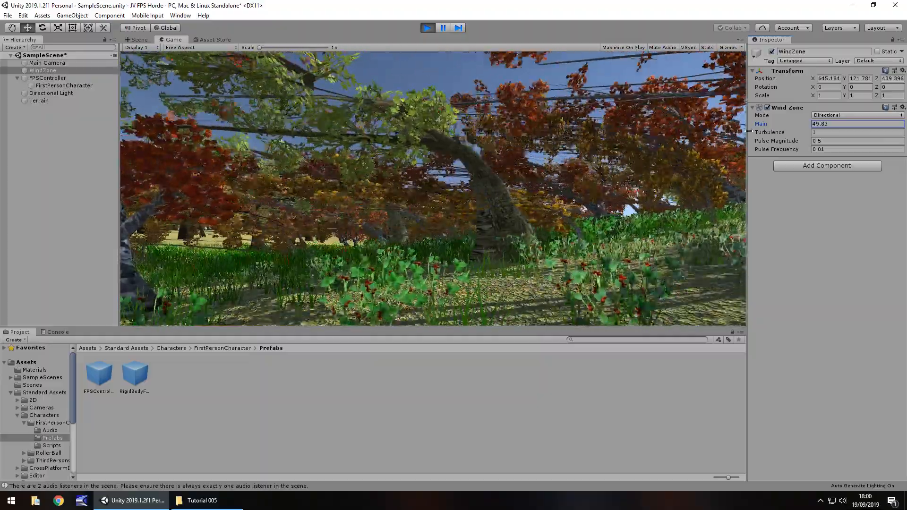
pyautogui.moveTo(771, 131); pyautogui.dragTo(151, 151)
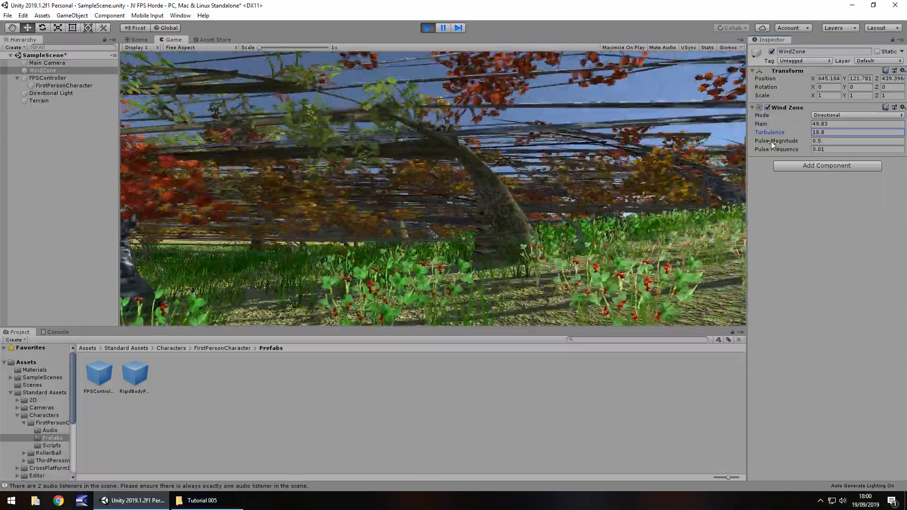
pyautogui.moveTo(773, 142); pyautogui.dragTo(526, 174)
pyautogui.click(599, 163)
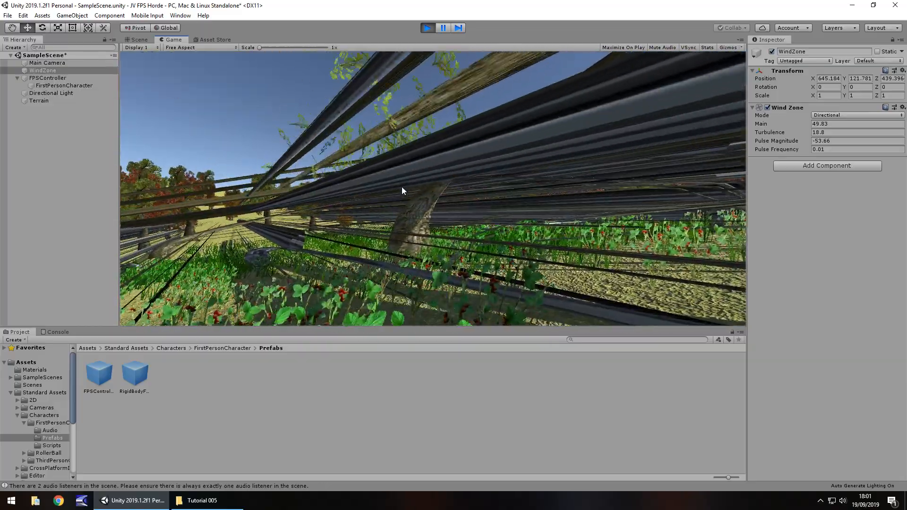
pyautogui.click(427, 28)
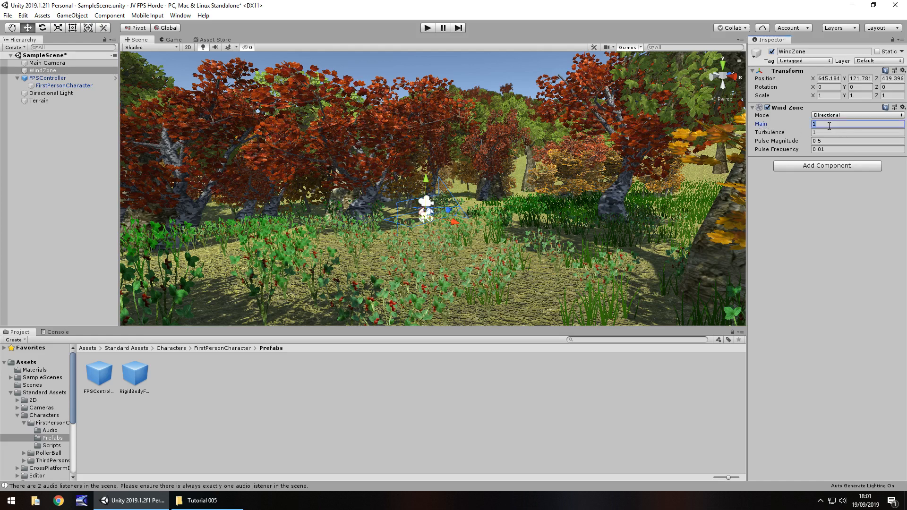
# Set the Wind Zone's Main to 2 and Turbulence to 0.5, and walk through the forest in play mode to check the sway.
pyautogui.write('2')
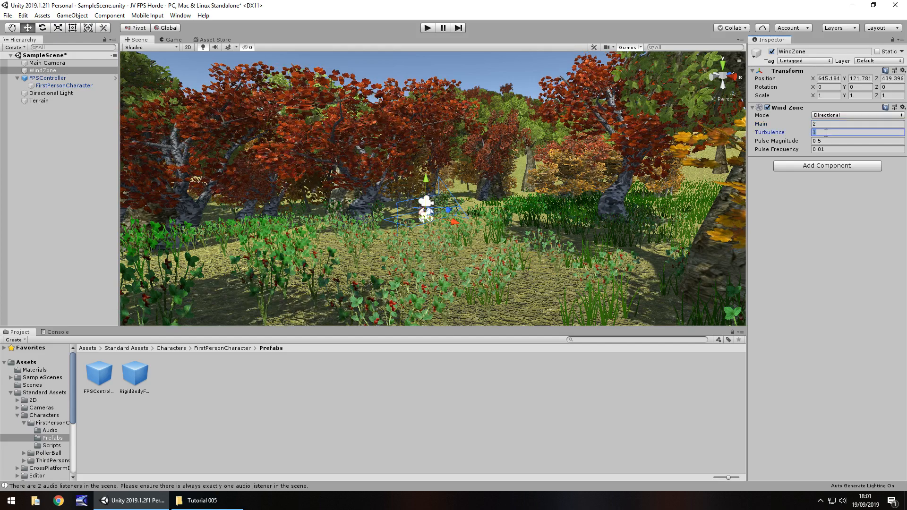
pyautogui.write('0.5')
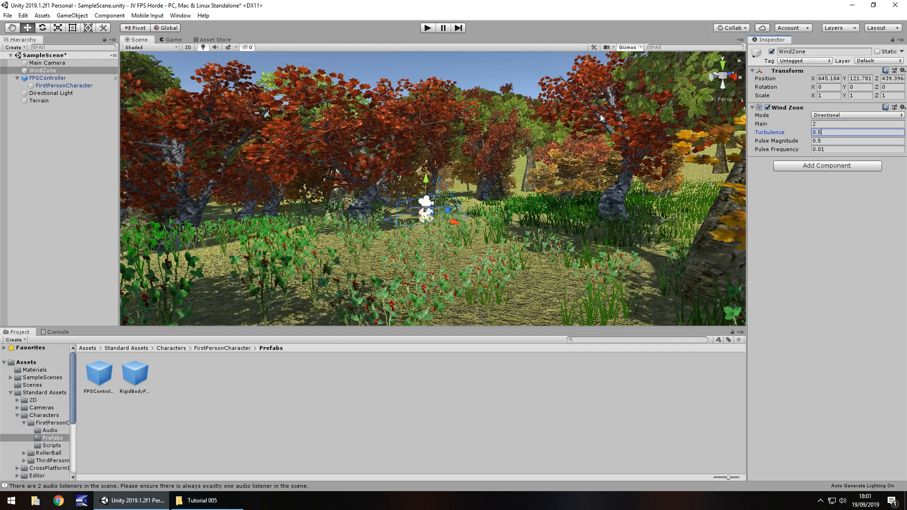
pyautogui.click(427, 28)
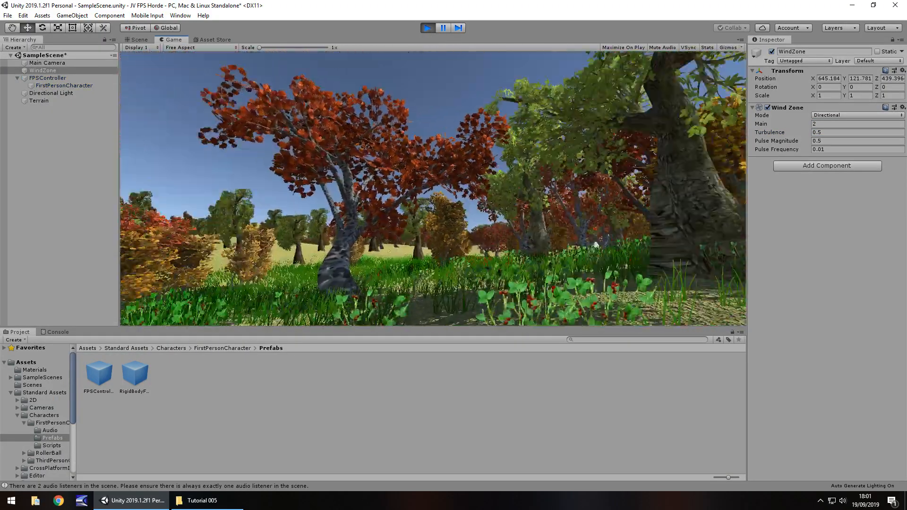
pyautogui.press('w')
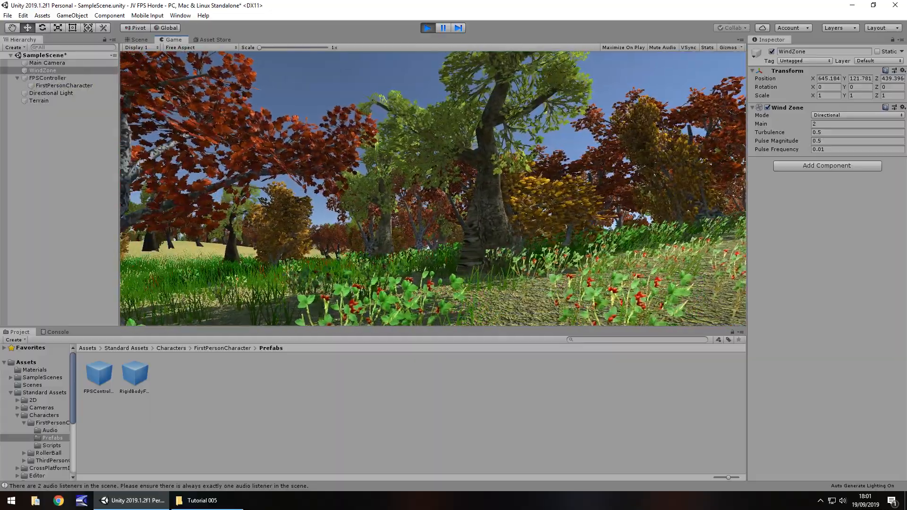
pyautogui.press('w')
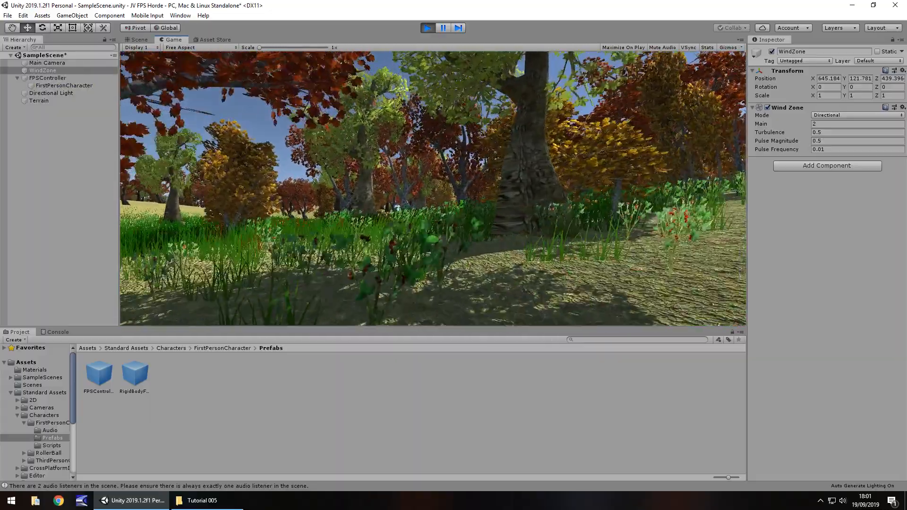
pyautogui.press('w')
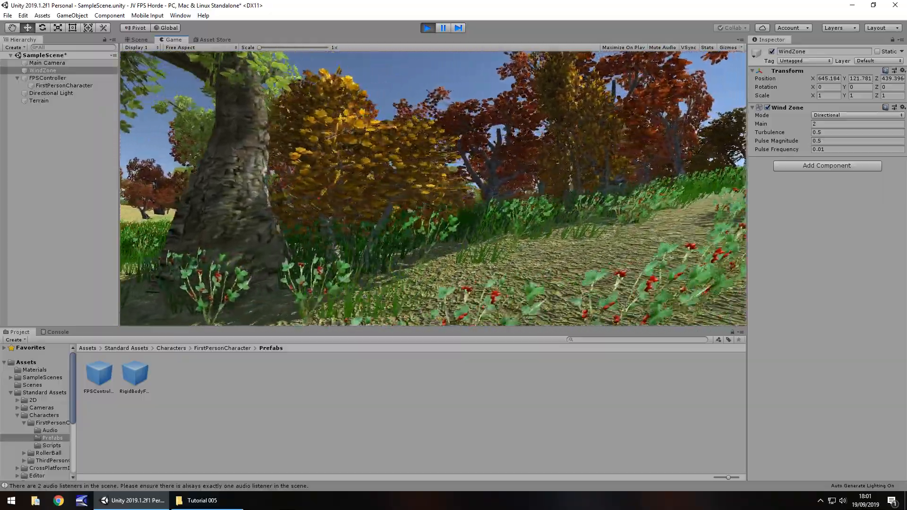
pyautogui.press('w')
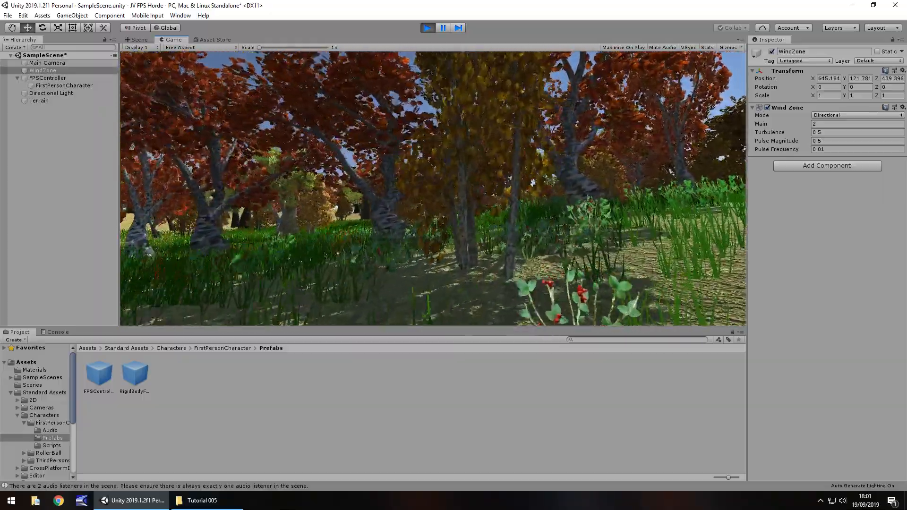
pyautogui.press('w')
pyautogui.press('w')
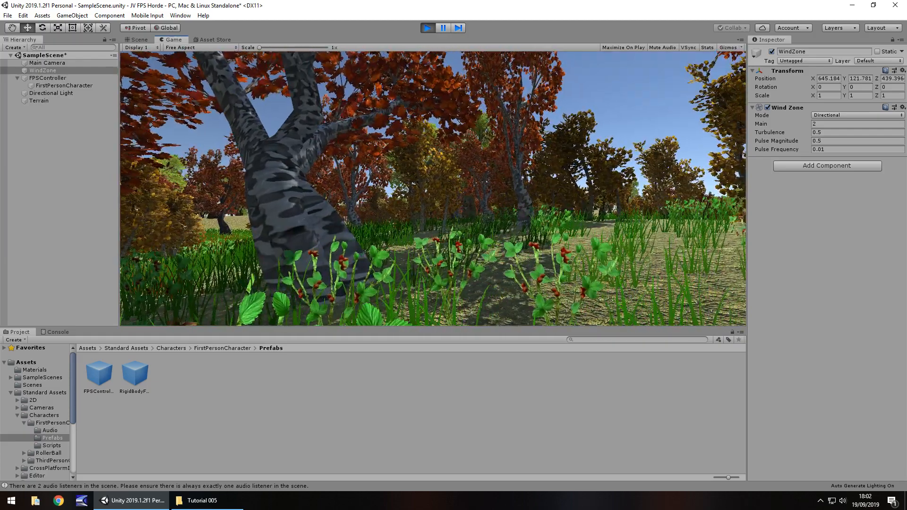
pyautogui.hotkey('ctrl', 'p')
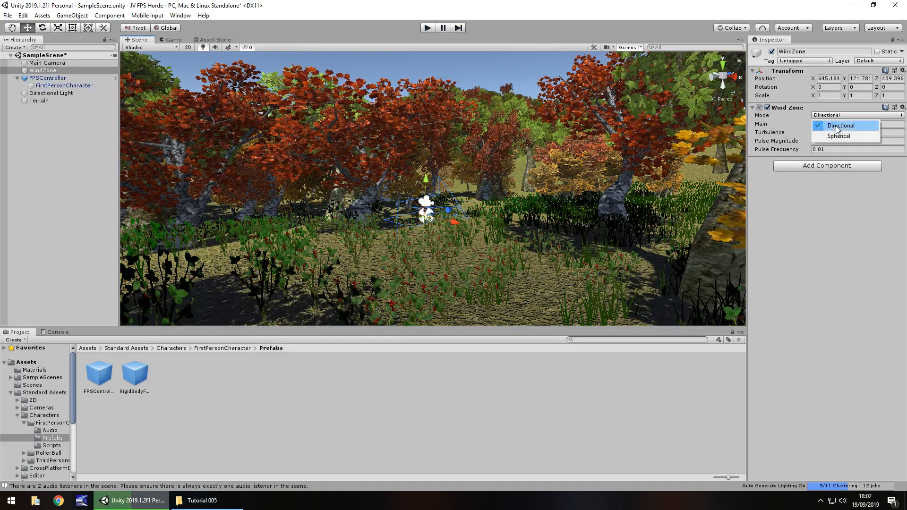
# Test the Wind Zone's Spherical mode with a radius of 20 by walking among the trees in play mode, and stop playing.
pyautogui.click(427, 29)
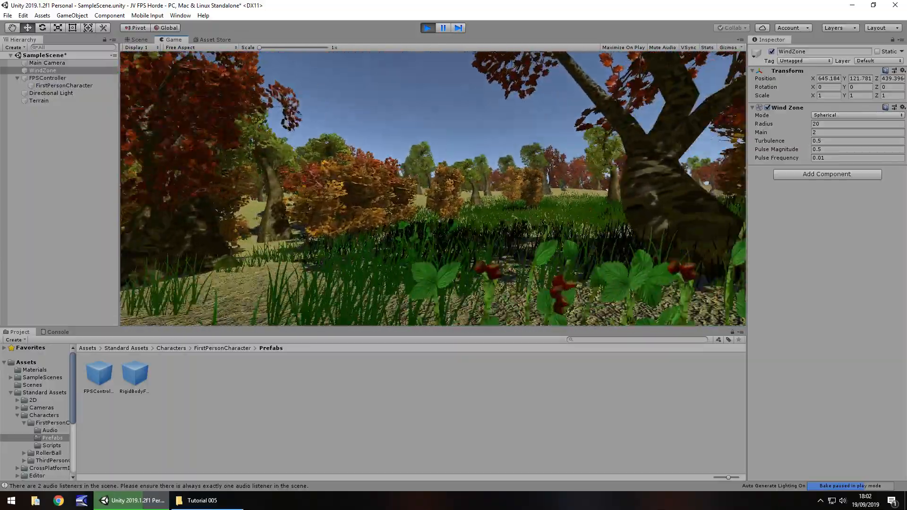
pyautogui.press('w')
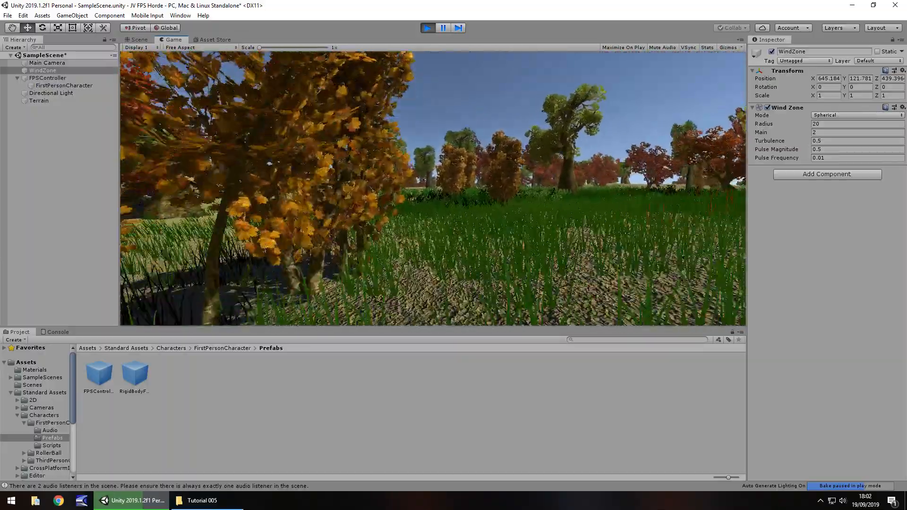
pyautogui.press('w')
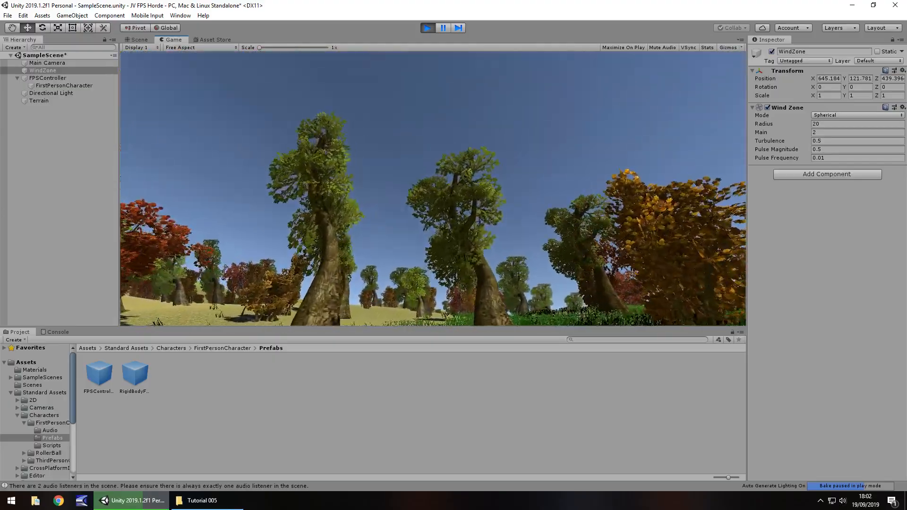
pyautogui.press('w')
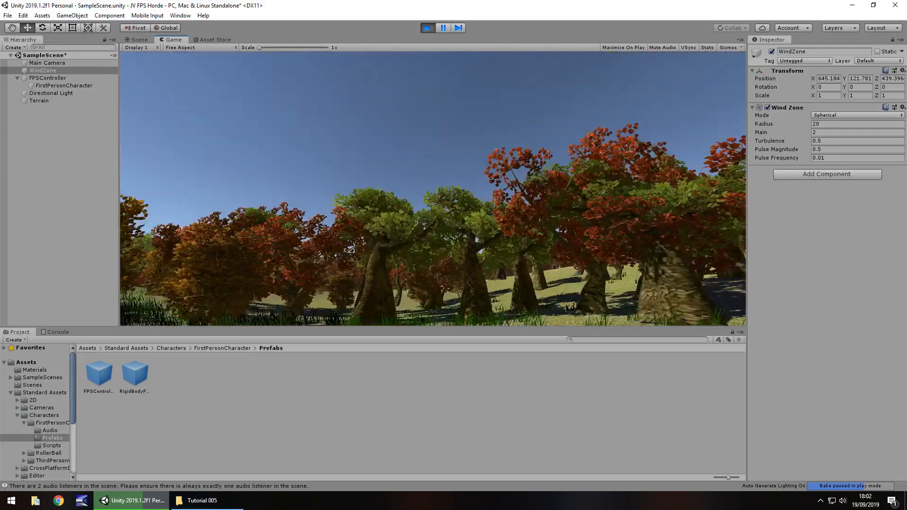
pyautogui.press('Escape')
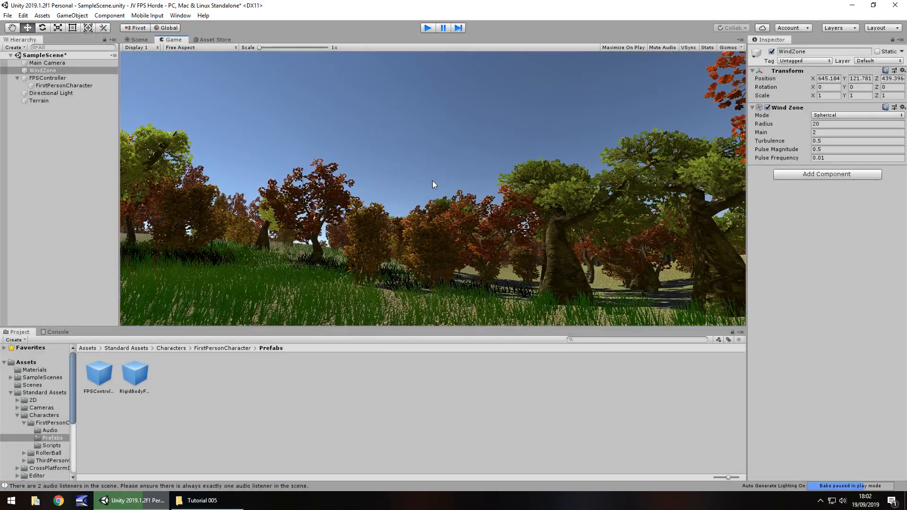
pyautogui.hotkey('ctrl', 'p')
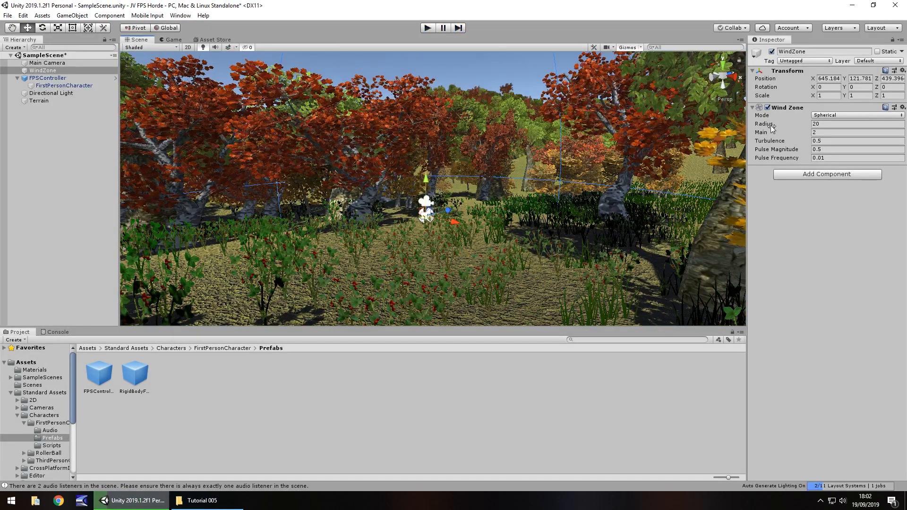
# Try a Wind Zone radius of 530.46, restore it to 20 and return the mode to Directional.
pyautogui.moveTo(244, 122); pyautogui.dragTo(460, 366)
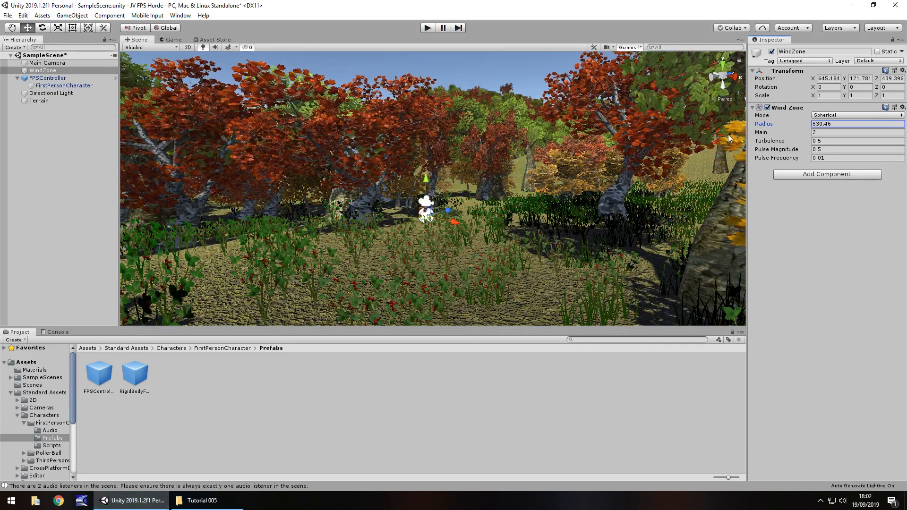
pyautogui.write('20')
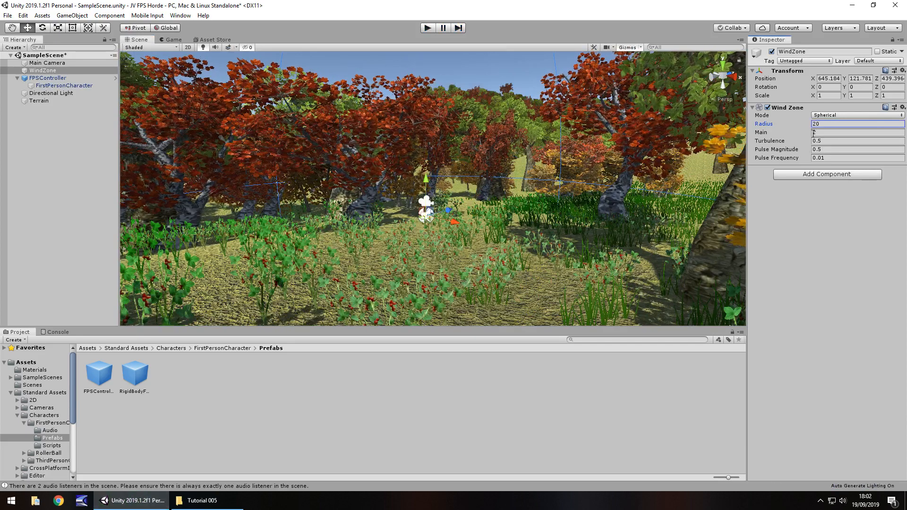
pyautogui.click(834, 125)
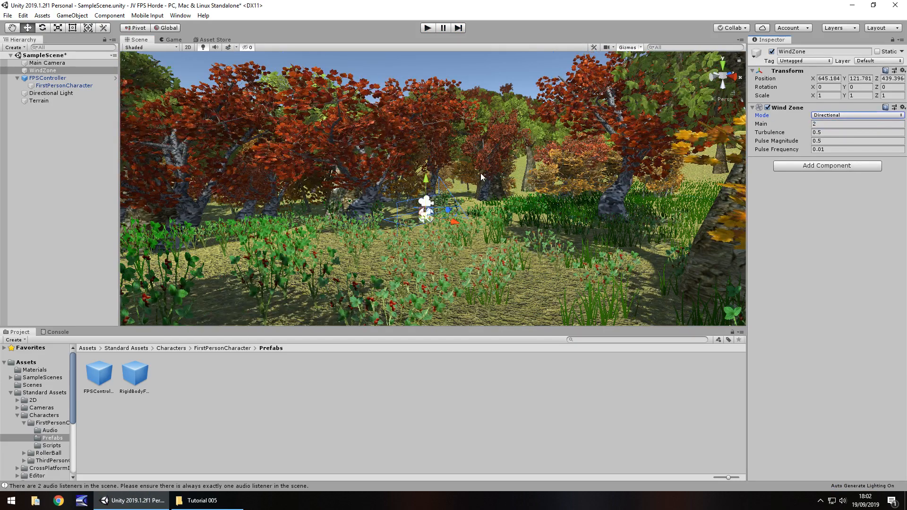
# Select the Terrain and set up Paint Details with the first grass, the solid round builtin_brush_1 and Target Strength 1.
pyautogui.scroll(-5, 445, 180)
pyautogui.moveTo(413, 163); pyautogui.dragTo(415, 351, button='middle')
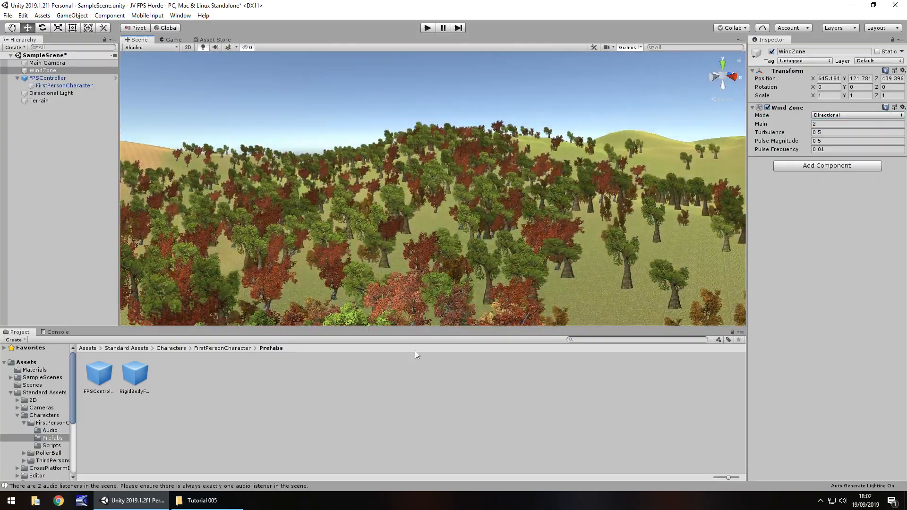
pyautogui.moveTo(444, 248); pyautogui.dragTo(458, 307, button='right')
pyautogui.scroll(3, 458, 308)
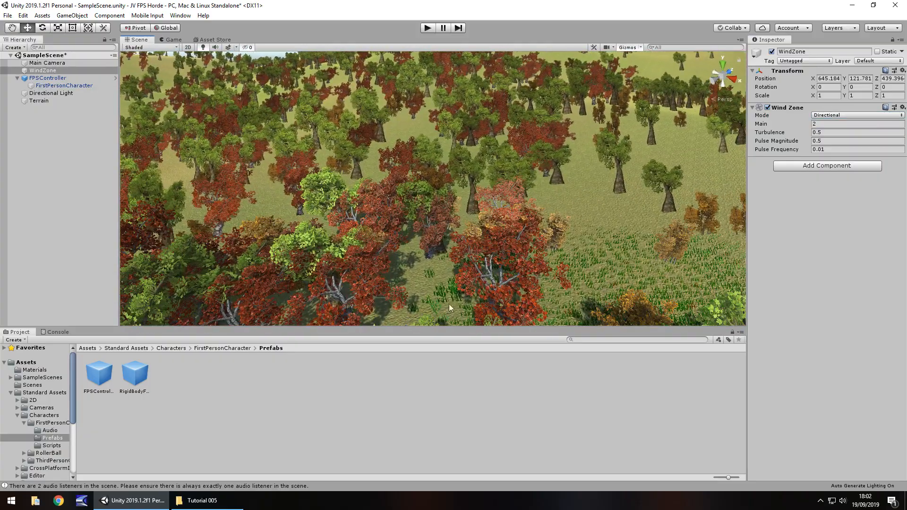
pyautogui.moveTo(449, 304); pyautogui.dragTo(544, 181, button='middle')
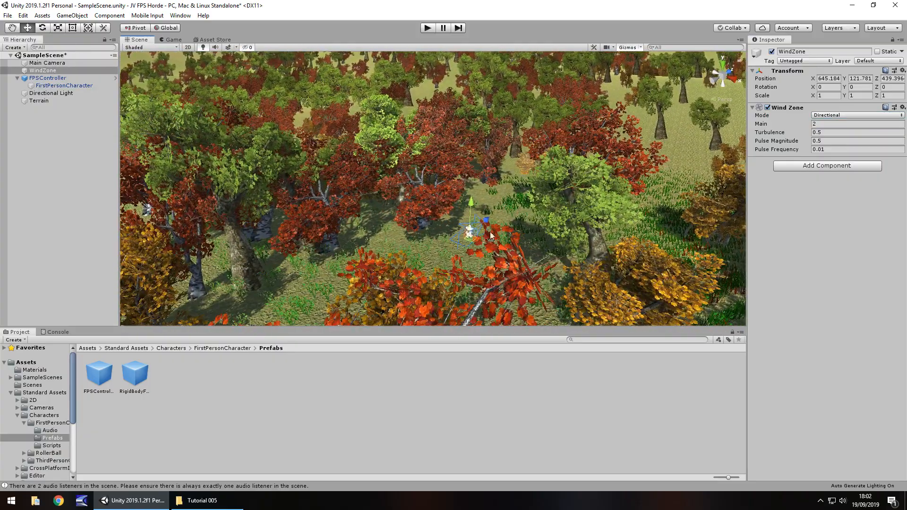
pyautogui.click(519, 238)
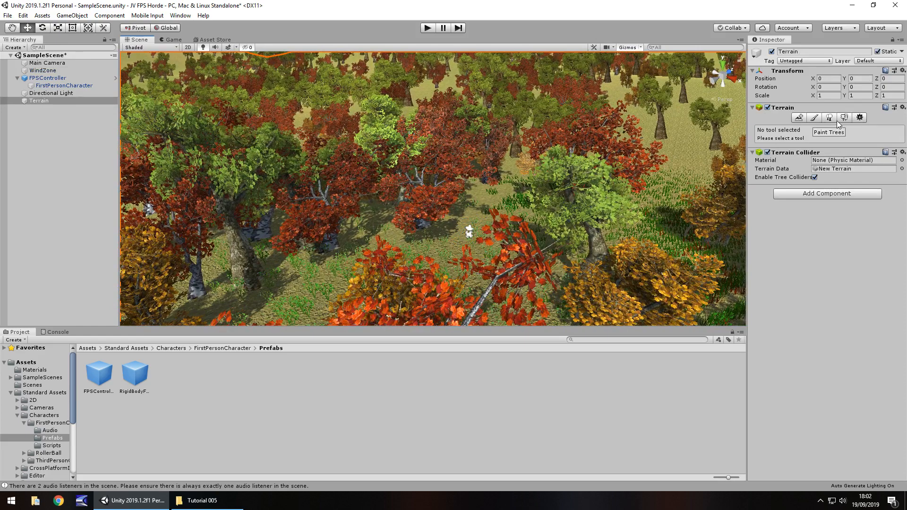
pyautogui.click(844, 118)
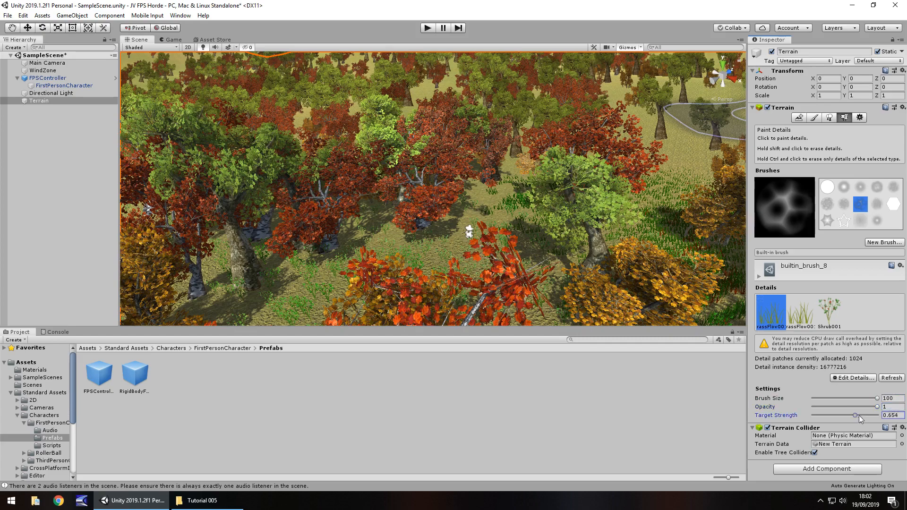
pyautogui.moveTo(855, 415); pyautogui.dragTo(880, 416)
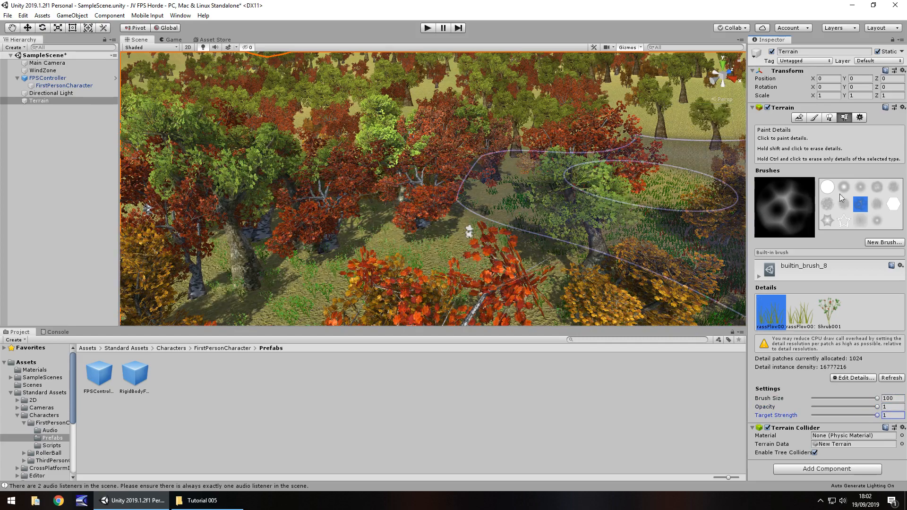
pyautogui.click(828, 187)
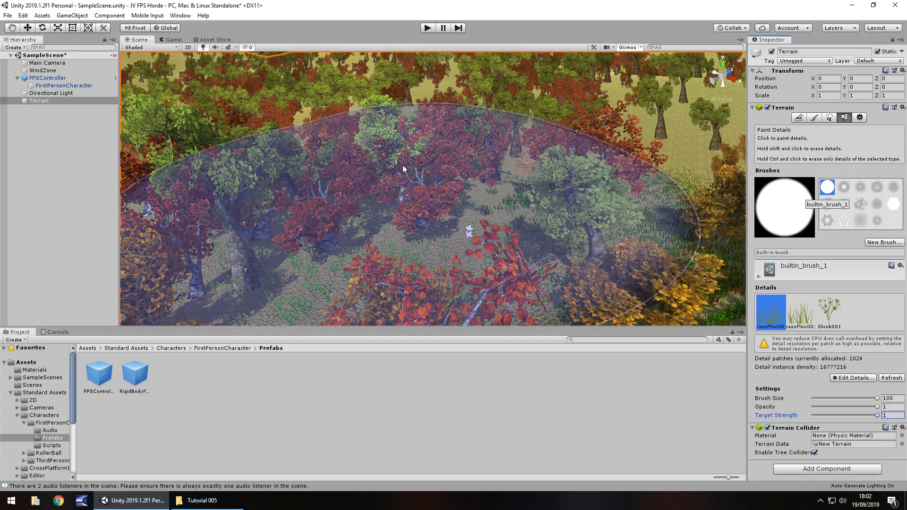
# Paint dense grass with the size 100 brush across the forest floor around the character and the surrounding wooded areas.
pyautogui.moveTo(403, 165)
pyautogui.mouseDown()
pyautogui.moveTo(275, 201)
pyautogui.moveTo(521, 197)
pyautogui.moveTo(553, 137)
pyautogui.moveTo(488, 103)
pyautogui.mouseUp()
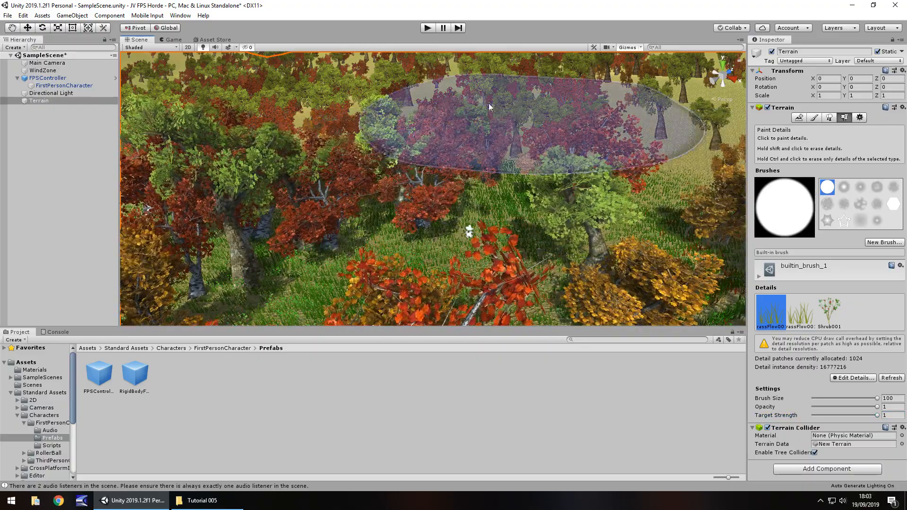
pyautogui.moveTo(593, 177); pyautogui.dragTo(440, 146, button='right')
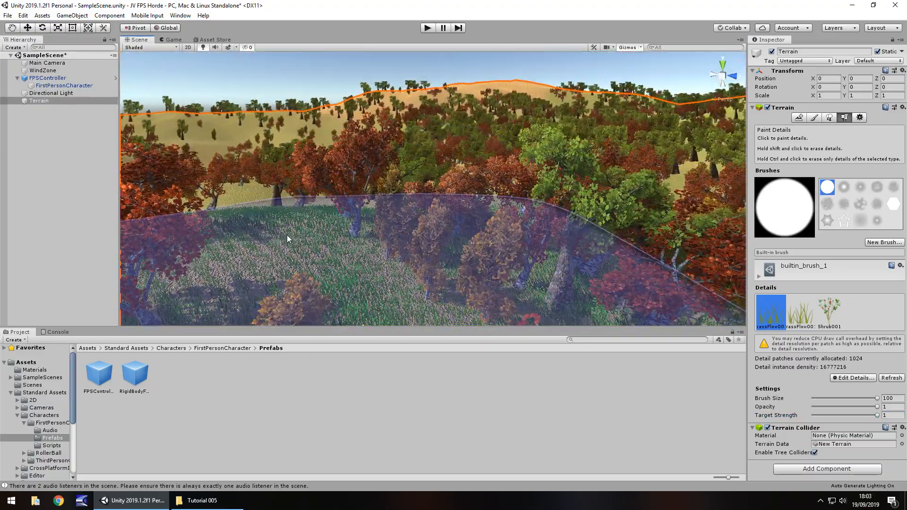
pyautogui.moveTo(288, 234); pyautogui.dragTo(245, 159, button='right')
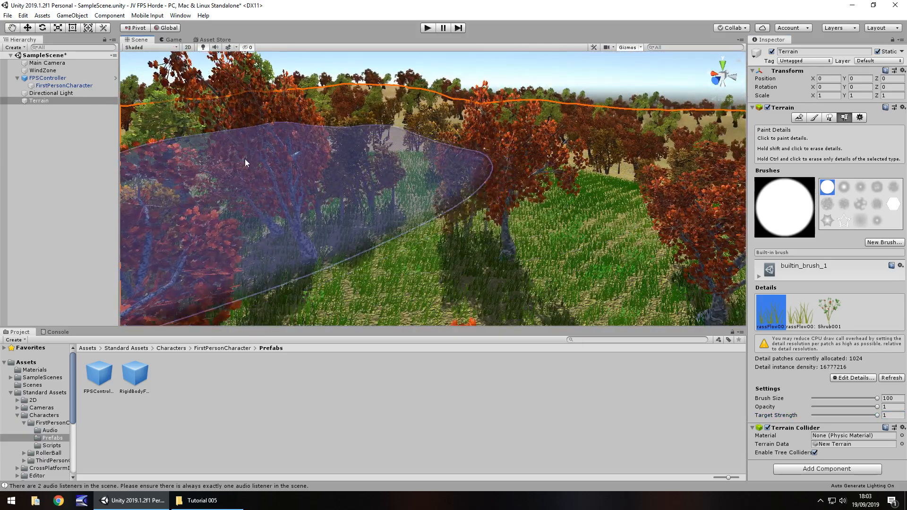
pyautogui.moveTo(497, 182); pyautogui.dragTo(400, 186, button='right')
pyautogui.scroll(-10, 452, 224)
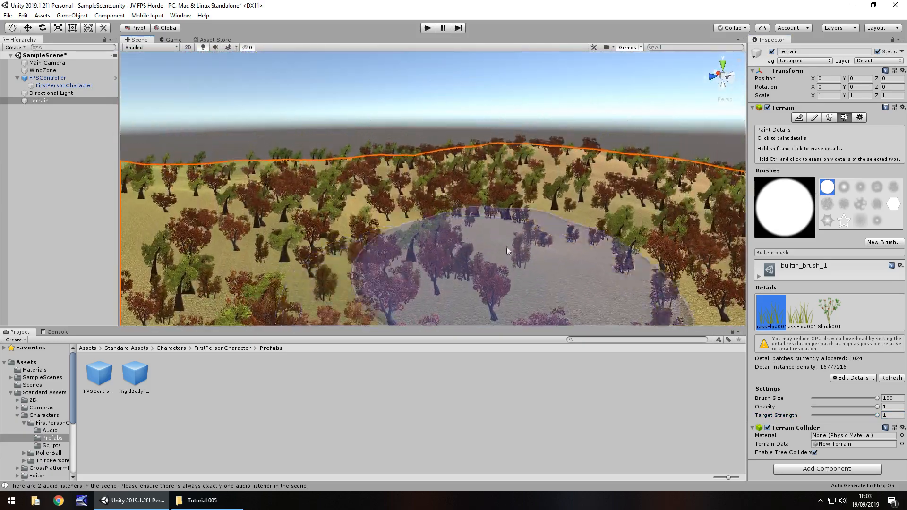
pyautogui.moveTo(480, 248)
pyautogui.mouseDown(button='right')
pyautogui.moveTo(368, 137)
pyautogui.moveTo(562, 126)
pyautogui.moveTo(497, 263)
pyautogui.moveTo(530, 247)
pyautogui.moveTo(537, 217)
pyautogui.moveTo(419, 219)
pyautogui.mouseUp(button='right')
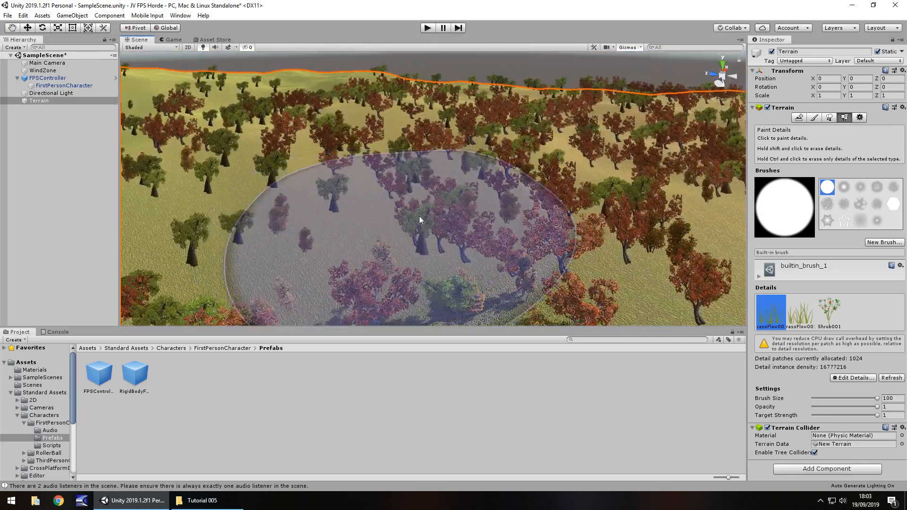
pyautogui.moveTo(557, 226)
pyautogui.mouseDown(button='right')
pyautogui.moveTo(717, 217)
pyautogui.moveTo(714, 238)
pyautogui.mouseUp(button='right')
pyautogui.moveTo(484, 202); pyautogui.dragTo(638, 196, button='right')
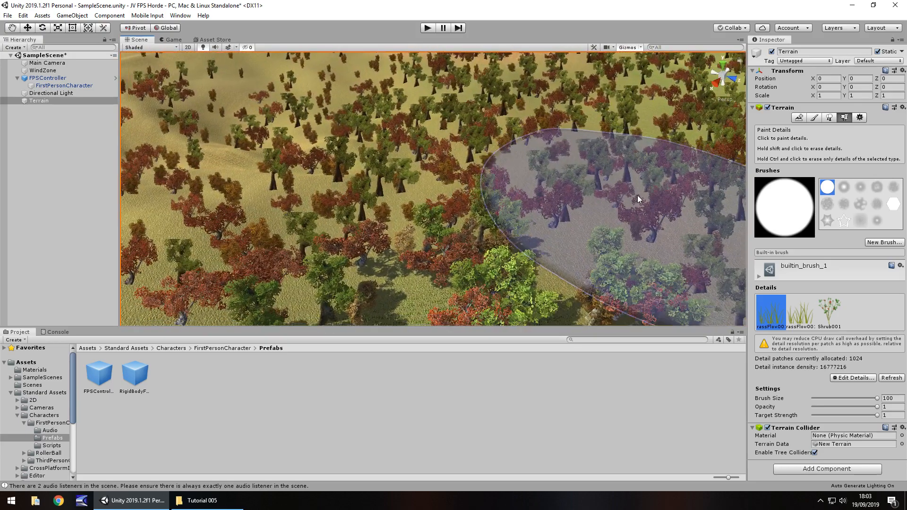
pyautogui.moveTo(523, 197); pyautogui.dragTo(510, 203, button='right')
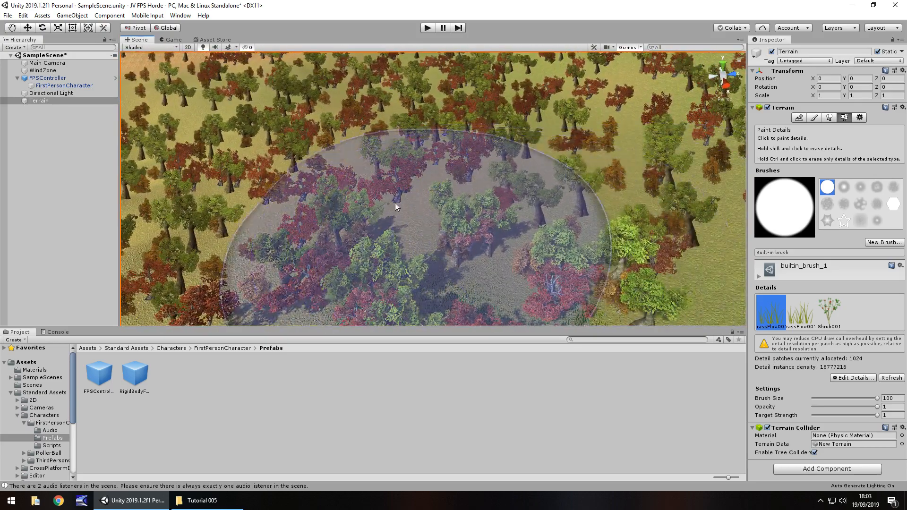
# Inspect the painted grass from the first-person view in play mode, and stop playing.
pyautogui.click(428, 28)
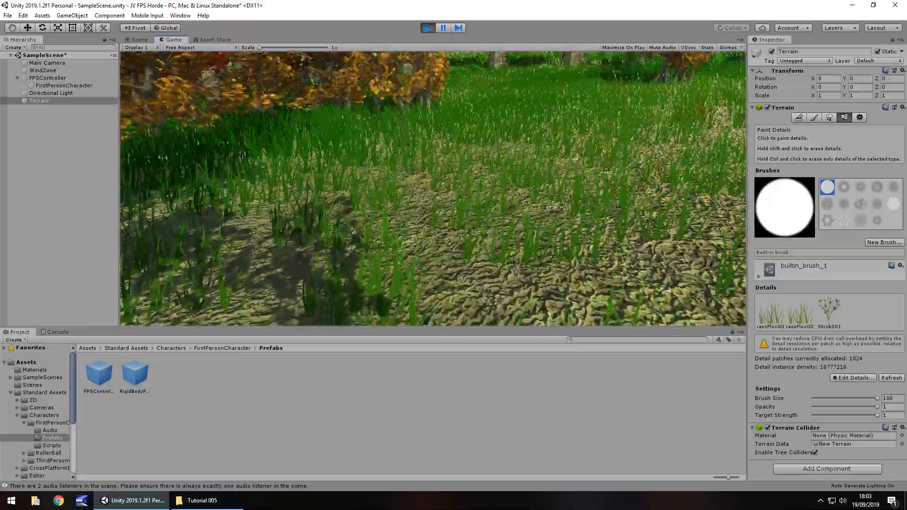
pyautogui.press('Escape')
pyautogui.click(427, 28)
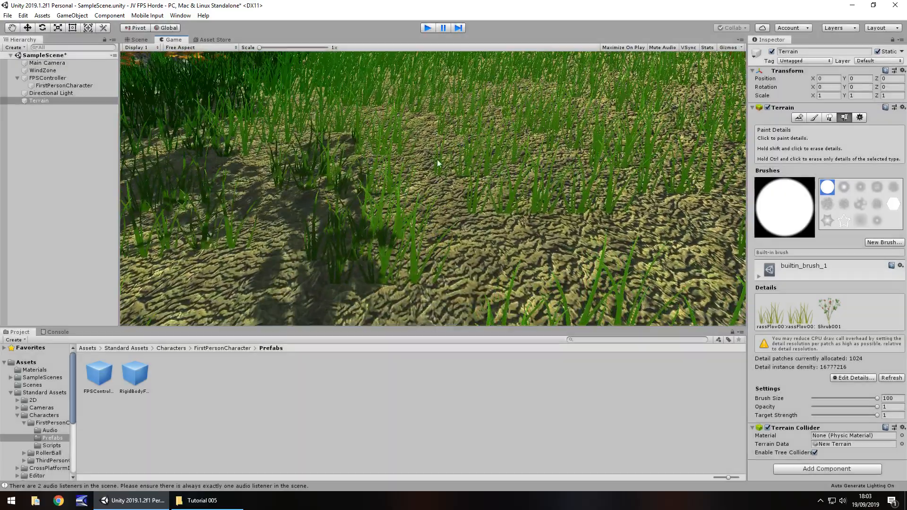
pyautogui.scroll(10, 372, 169)
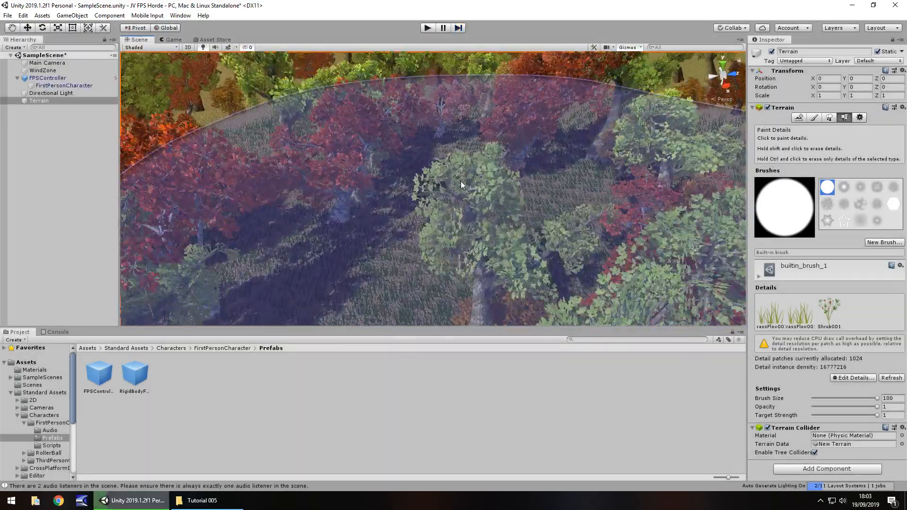
# Raise the FirstPersonCharacter camera above the grass with the Move tool to a Y position of 1.24, and deselect it.
pyautogui.scroll(5, 472, 186)
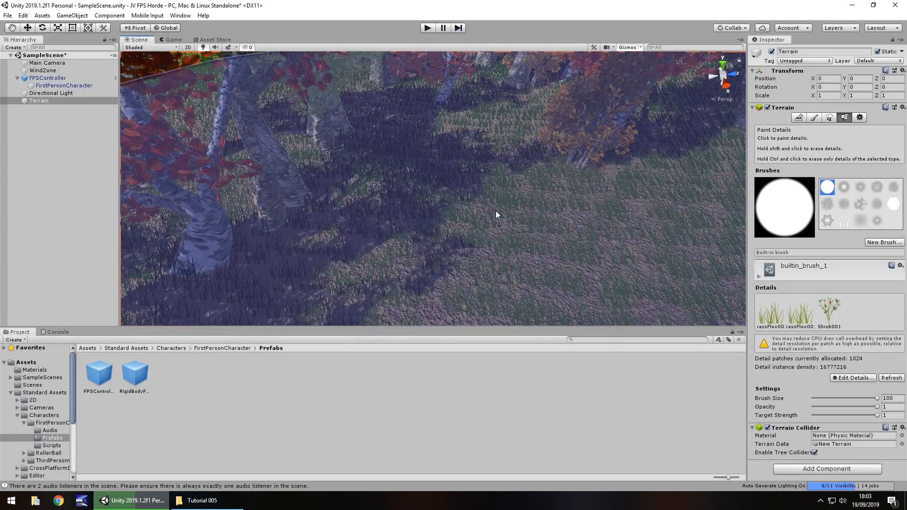
pyautogui.moveTo(505, 213)
pyautogui.mouseDown(button='right')
pyautogui.moveTo(518, 144)
pyautogui.moveTo(731, 140)
pyautogui.moveTo(718, 144)
pyautogui.mouseUp(button='right')
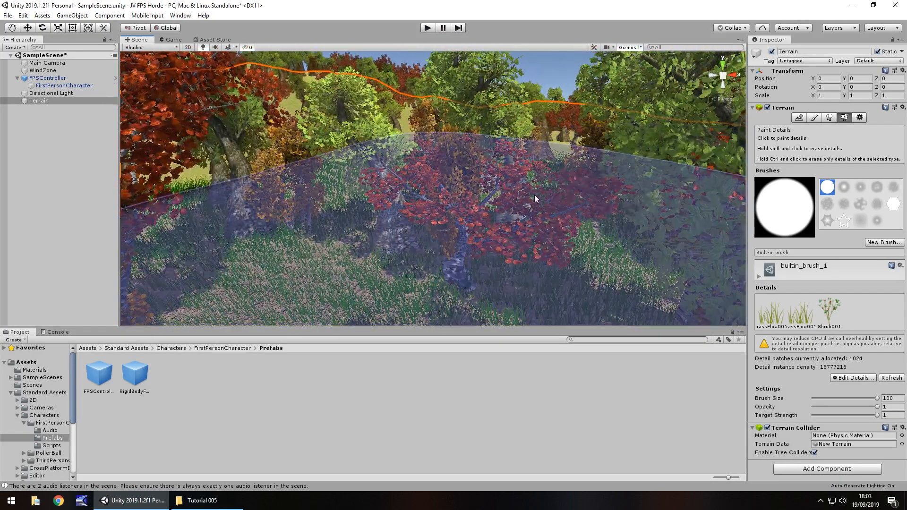
pyautogui.moveTo(501, 188); pyautogui.dragTo(109, 190, button='right')
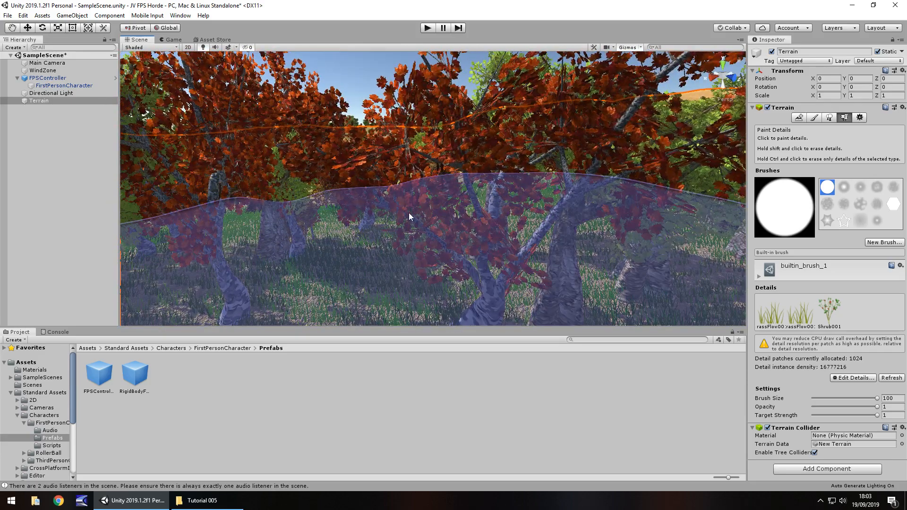
pyautogui.moveTo(409, 213); pyautogui.dragTo(525, 210, button='right')
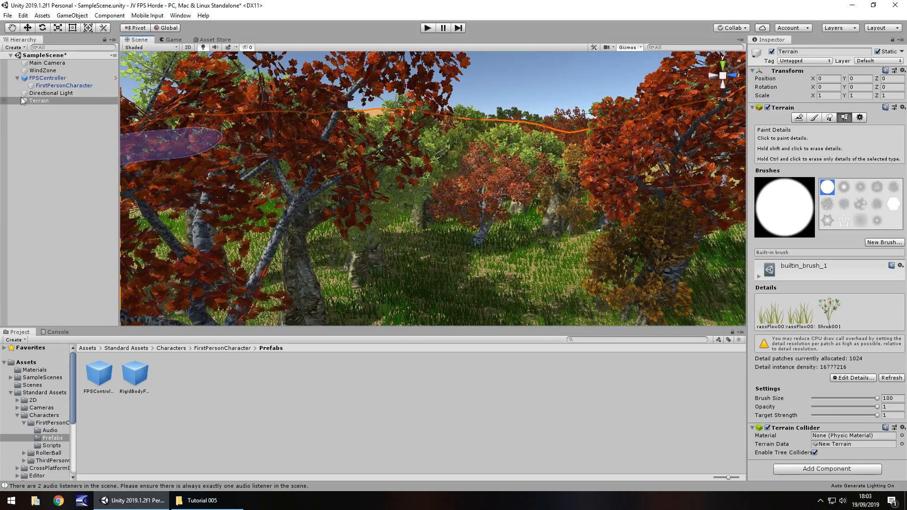
pyautogui.click(56, 86)
pyautogui.press('f')
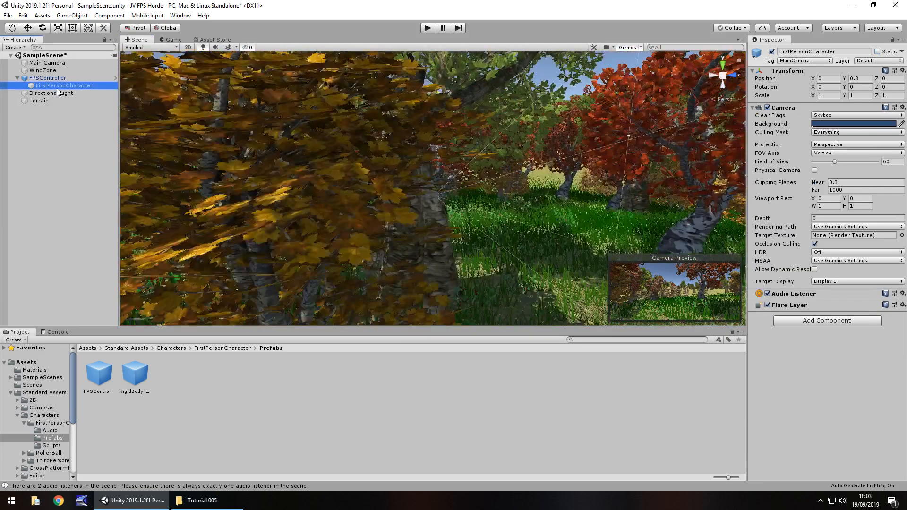
pyautogui.click(28, 28)
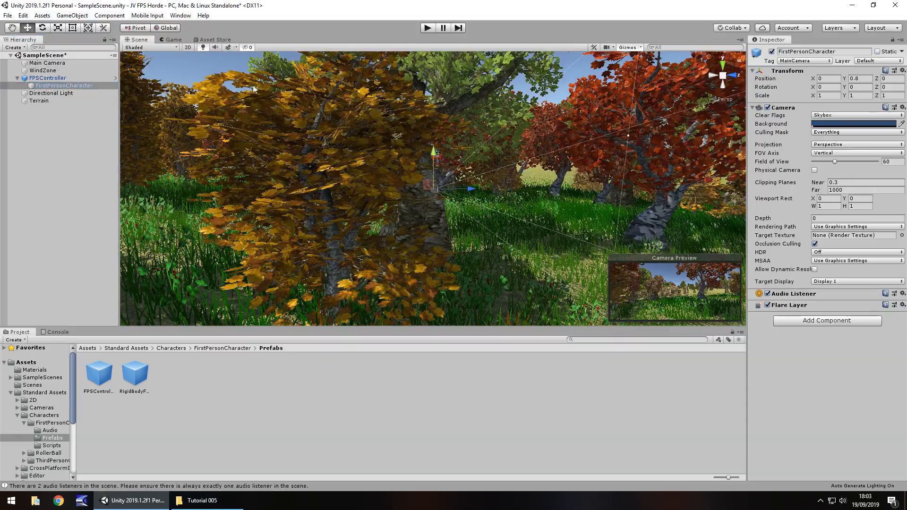
pyautogui.moveTo(387, 195); pyautogui.dragTo(448, 260, button='right')
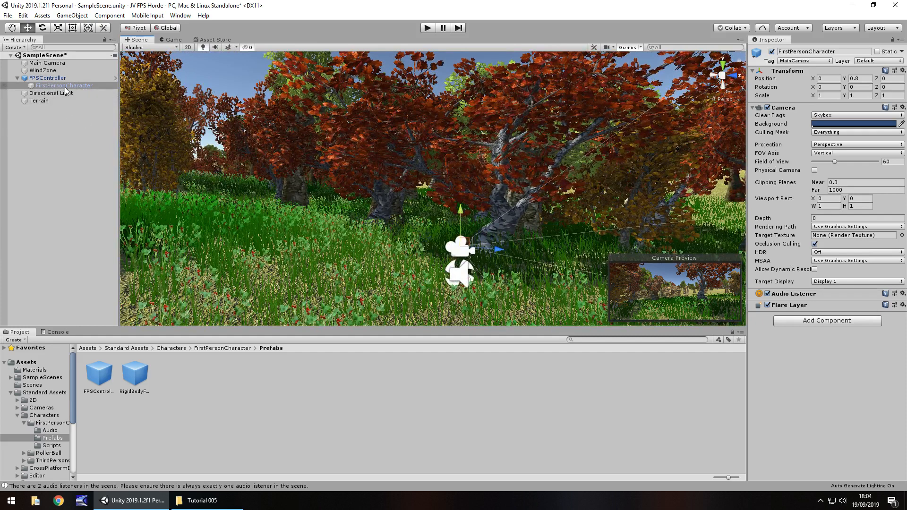
pyautogui.click(53, 77)
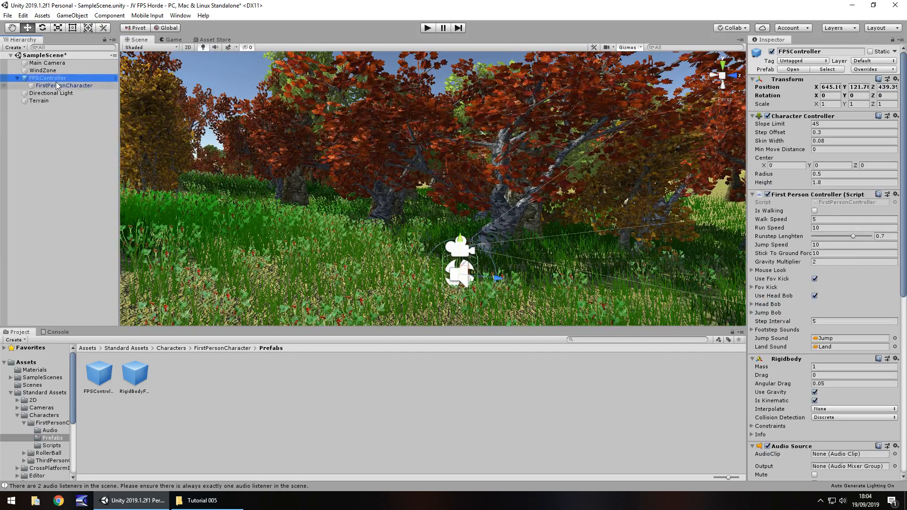
pyautogui.click(56, 85)
pyautogui.moveTo(460, 219); pyautogui.dragTo(462, 193)
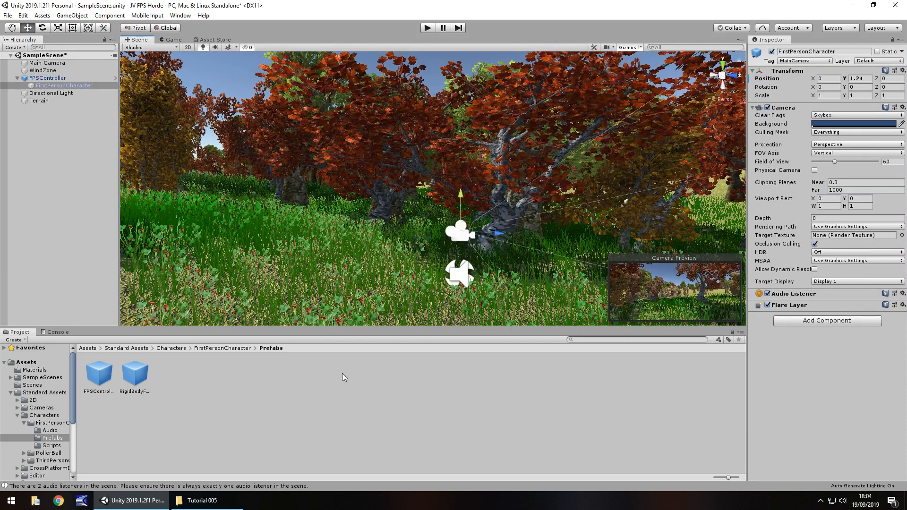
pyautogui.click(288, 401)
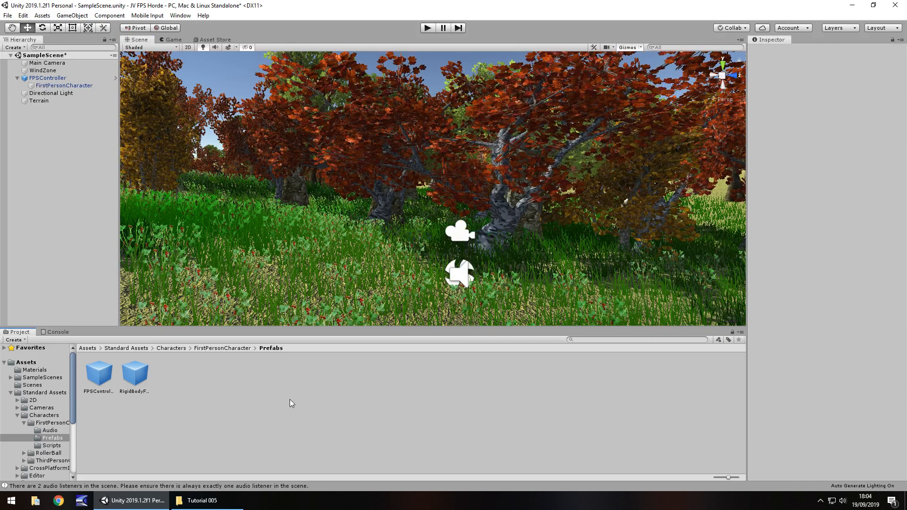